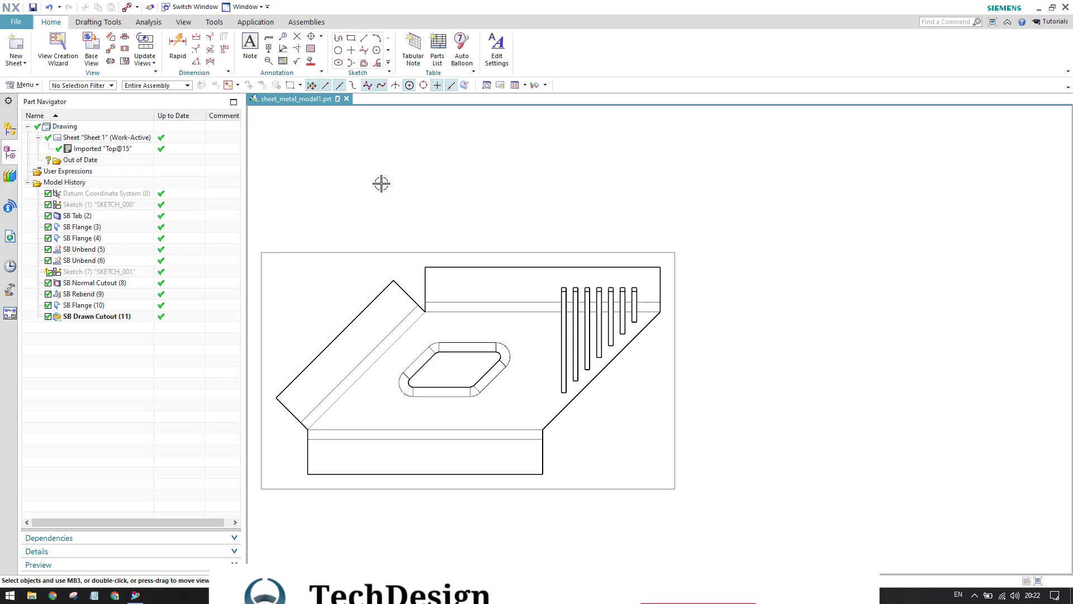
pyautogui.scroll(1, 576, 243)
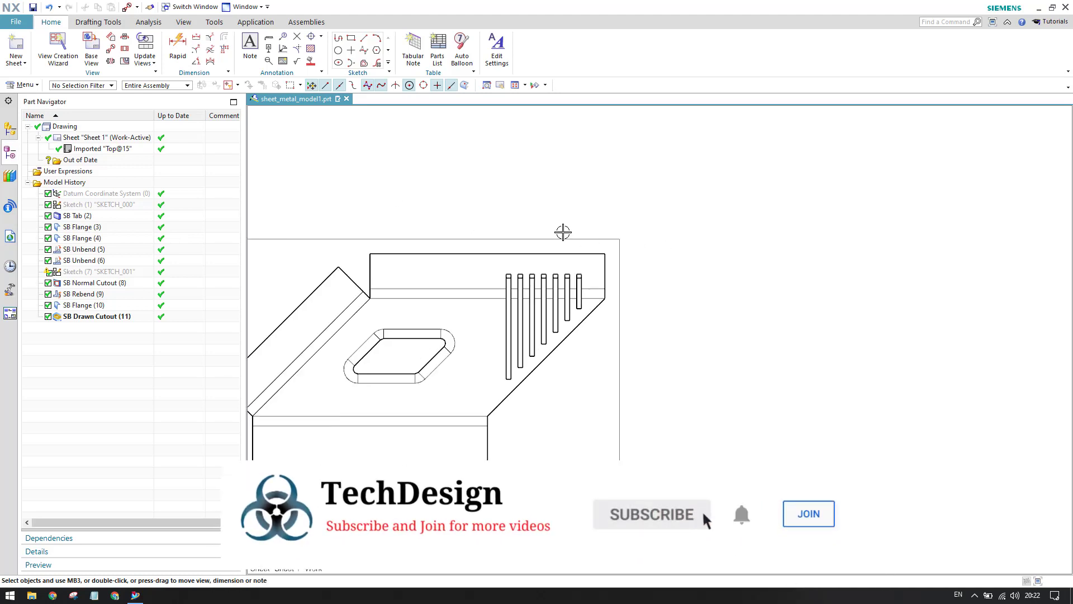
pyautogui.scroll(1, 547, 229)
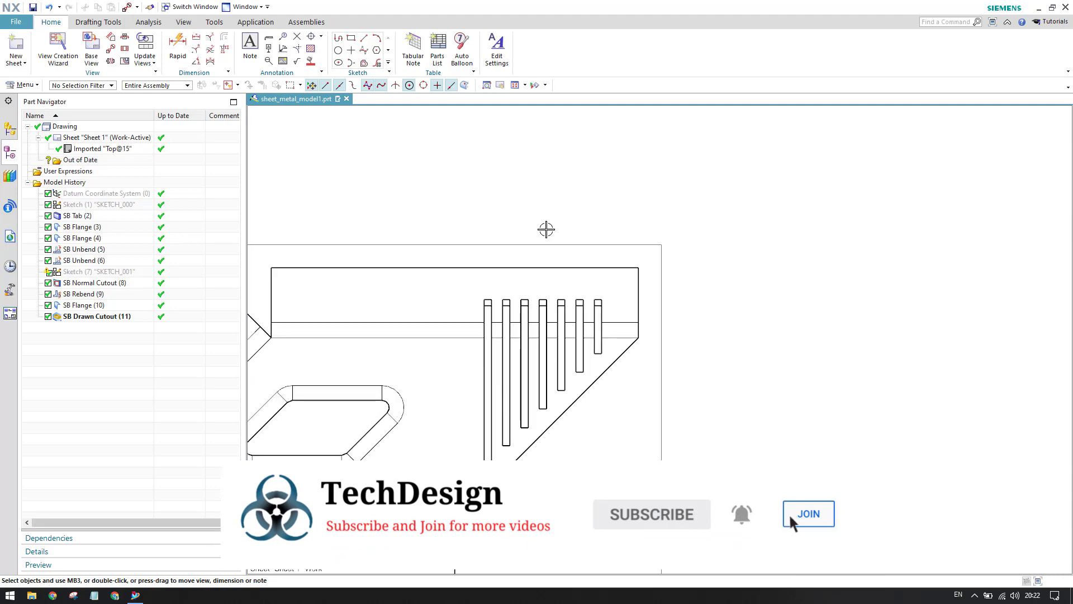
pyautogui.scroll(-1, 546, 229)
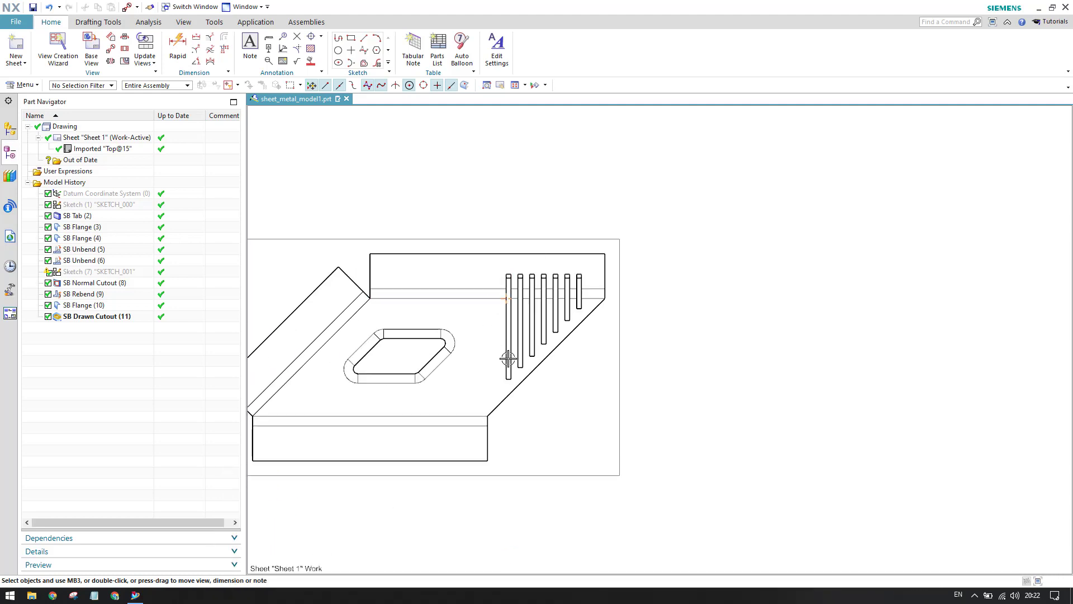
pyautogui.scroll(2, 579, 298)
pyautogui.scroll(-2, 579, 298)
pyautogui.scroll(2, 559, 302)
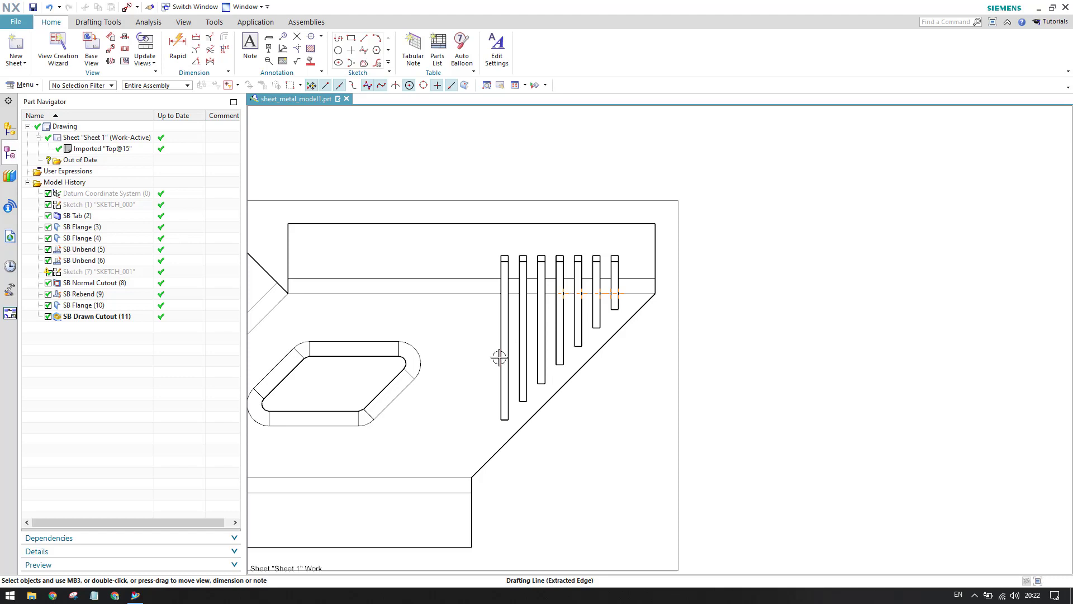
pyautogui.scroll(-2, 499, 358)
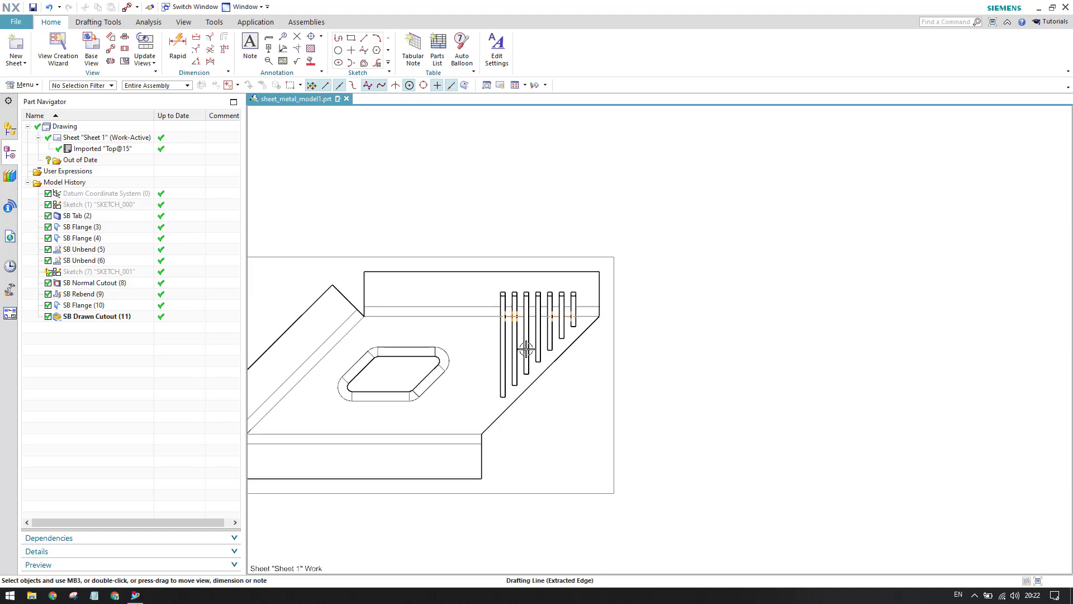
pyautogui.scroll(-1, 540, 315)
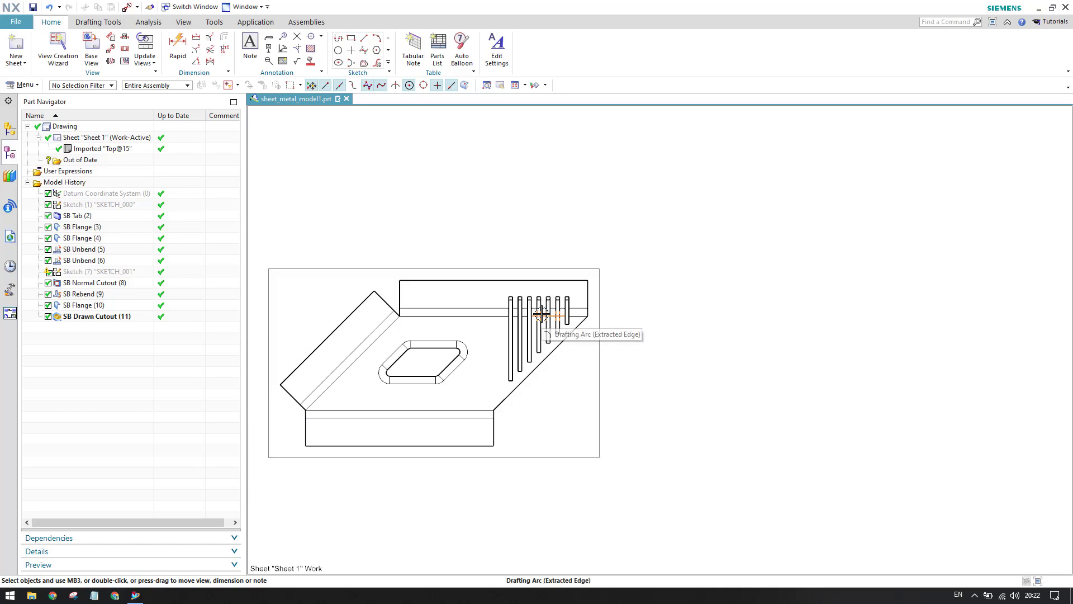
pyautogui.scroll(-1, 541, 315)
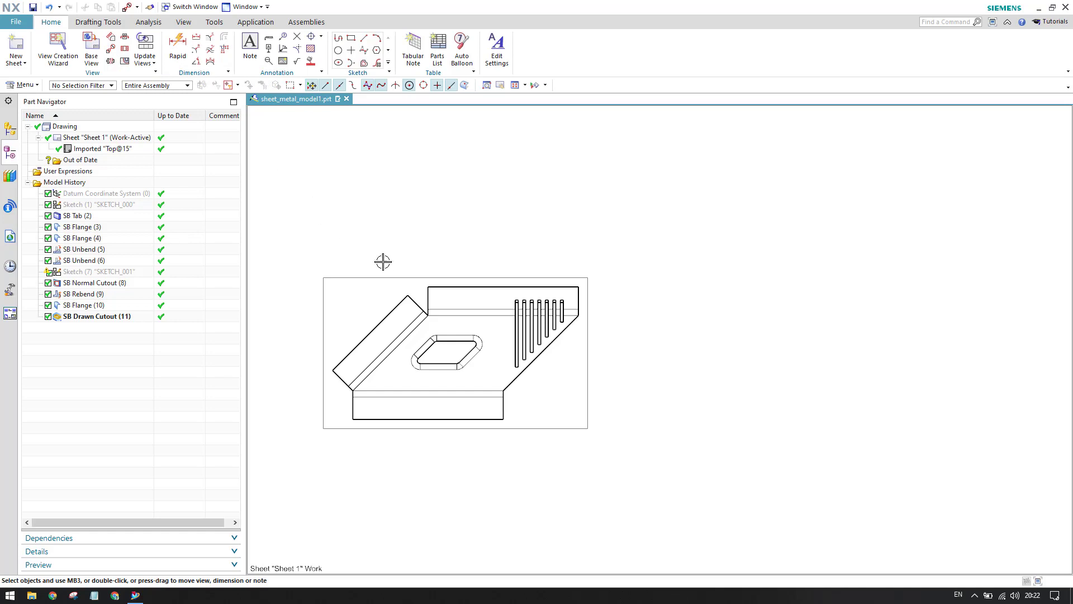
# Step: Start a new detail view of the imported Top@15 view from the Part Navigator
pyautogui.rightClick(372, 278)
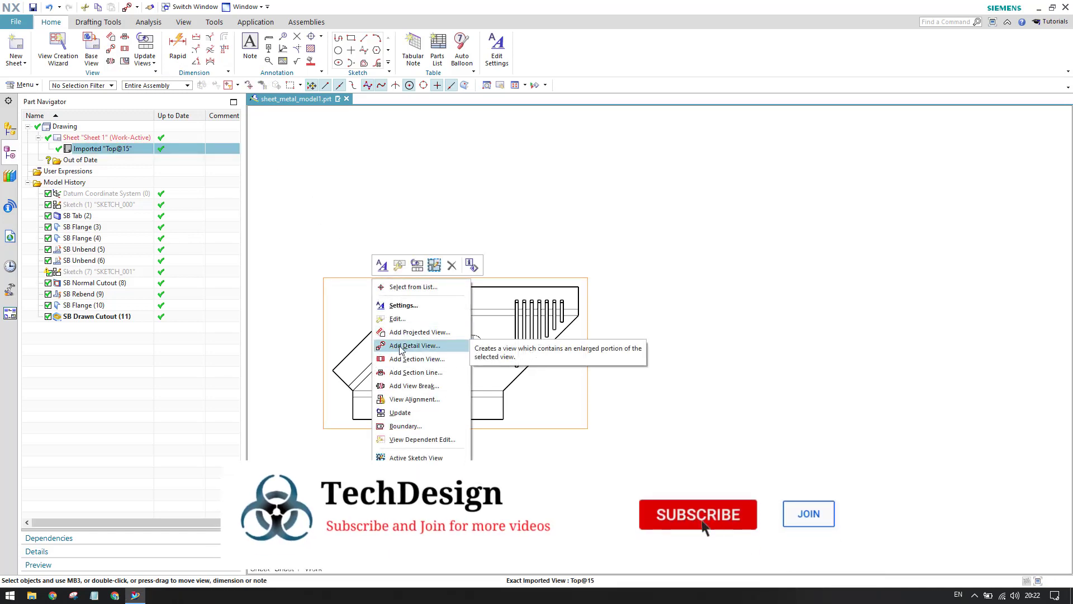
pyautogui.click(89, 152)
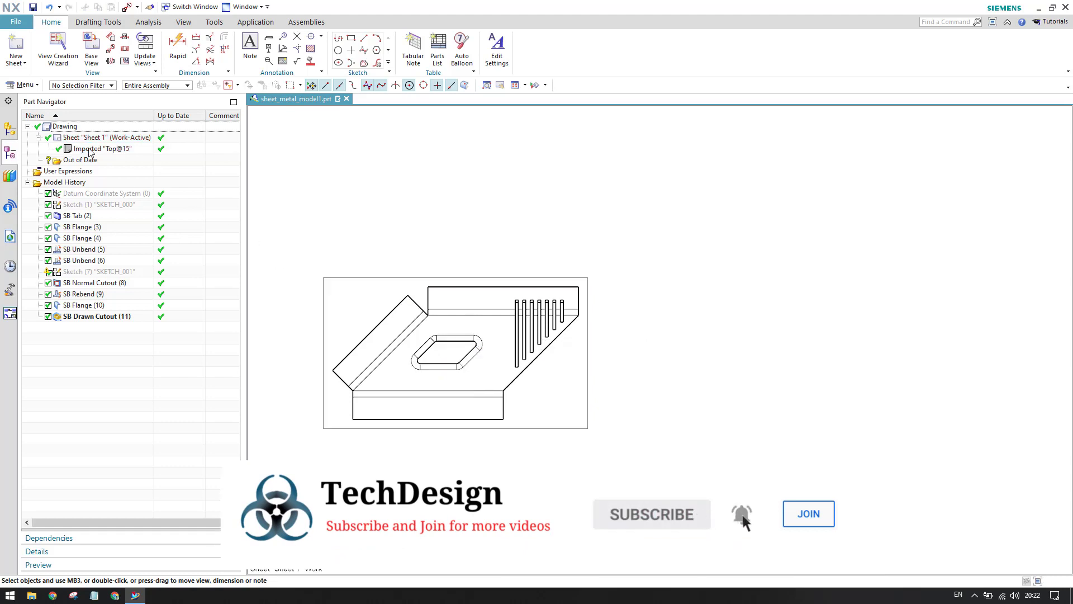
pyautogui.rightClick(90, 151)
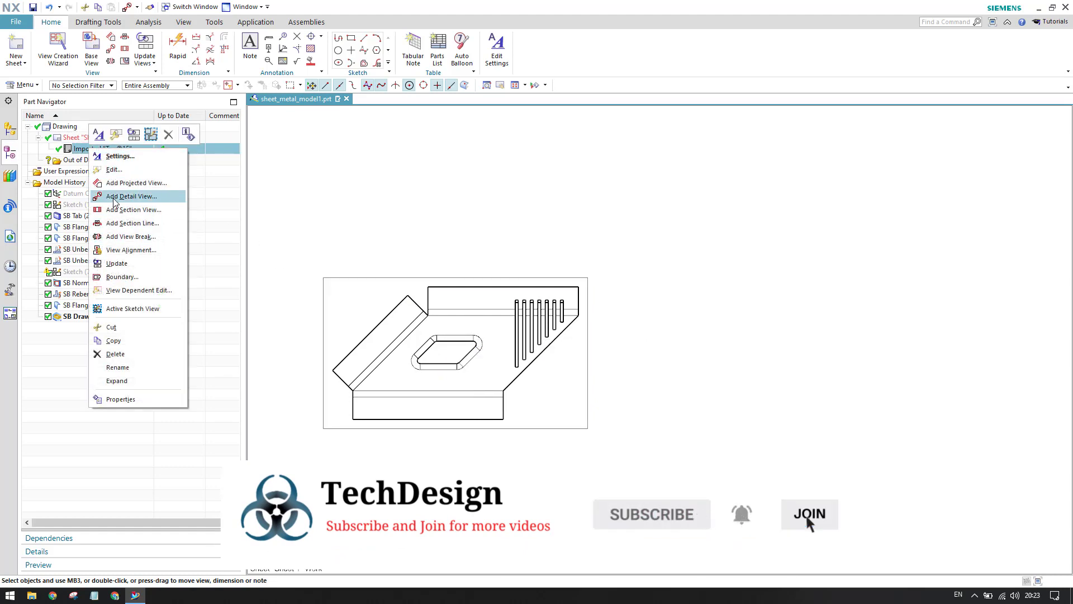
pyautogui.click(335, 189)
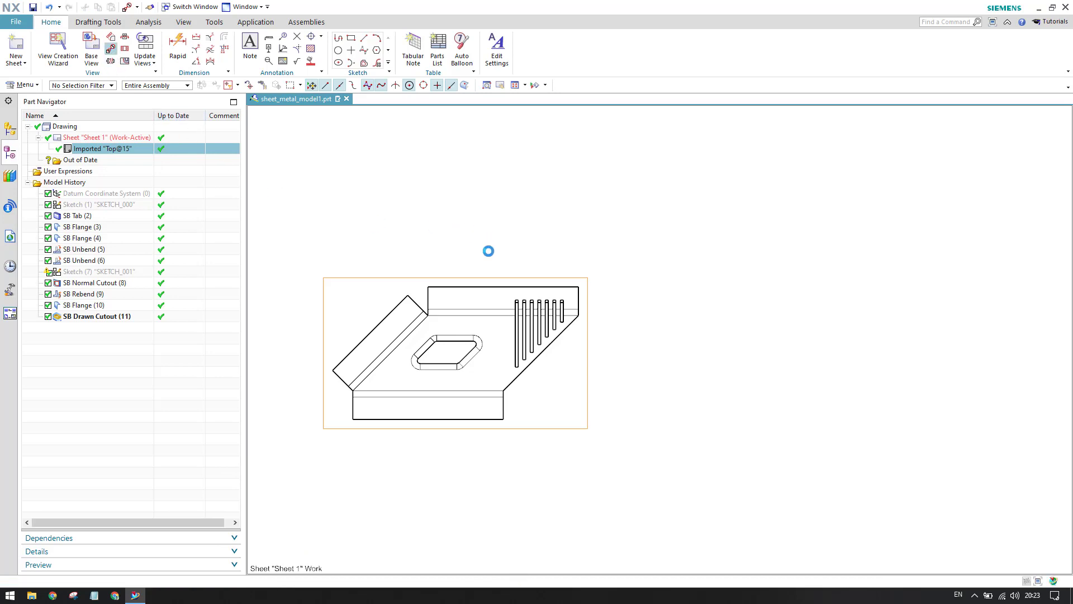
pyautogui.scroll(-1, 627, 227)
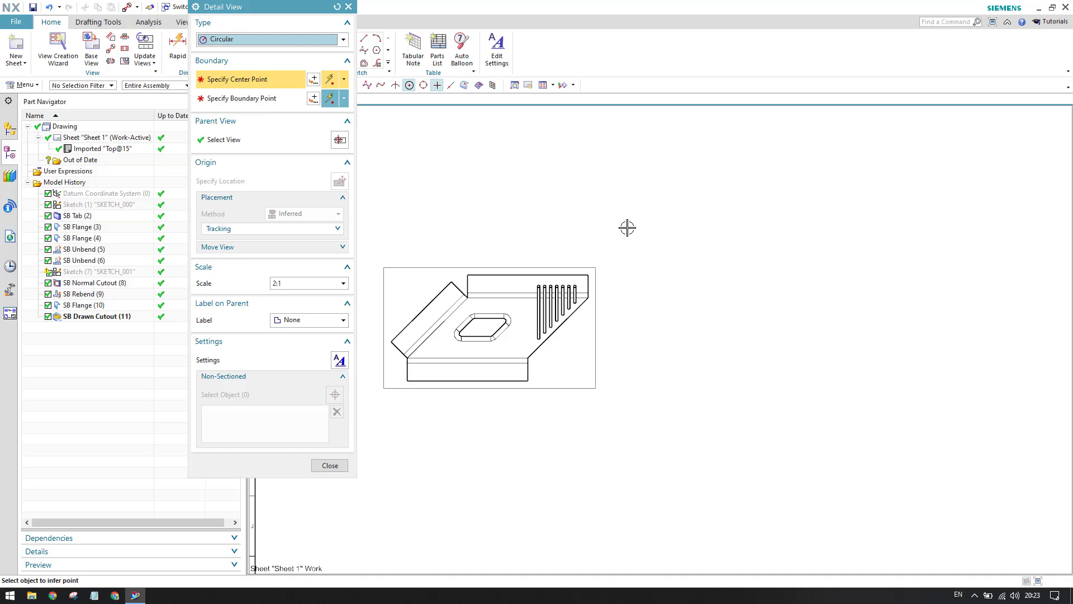
pyautogui.click(277, 39)
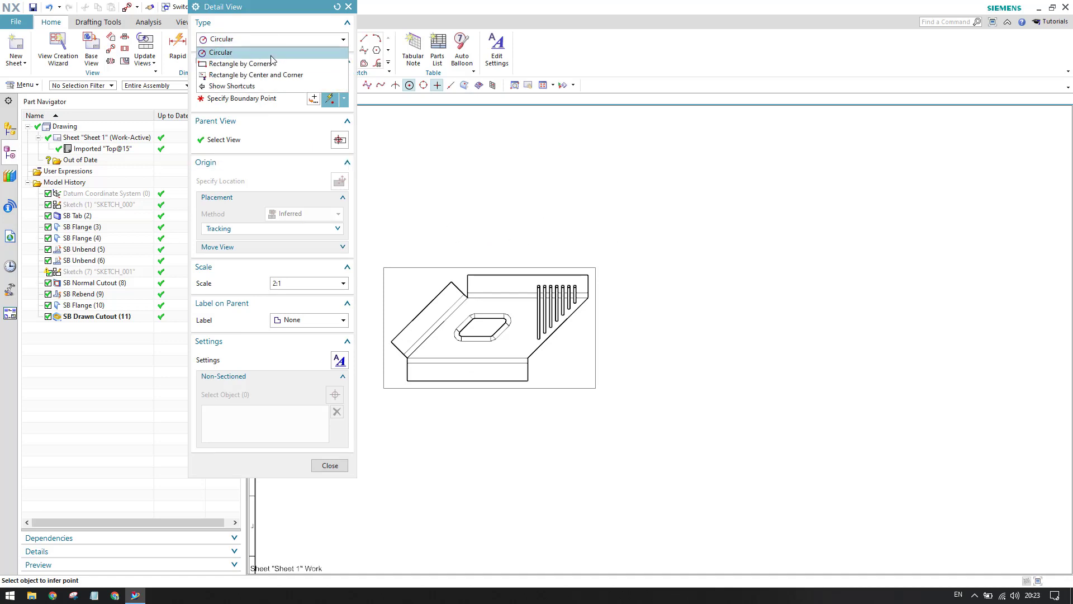
pyautogui.click(271, 55)
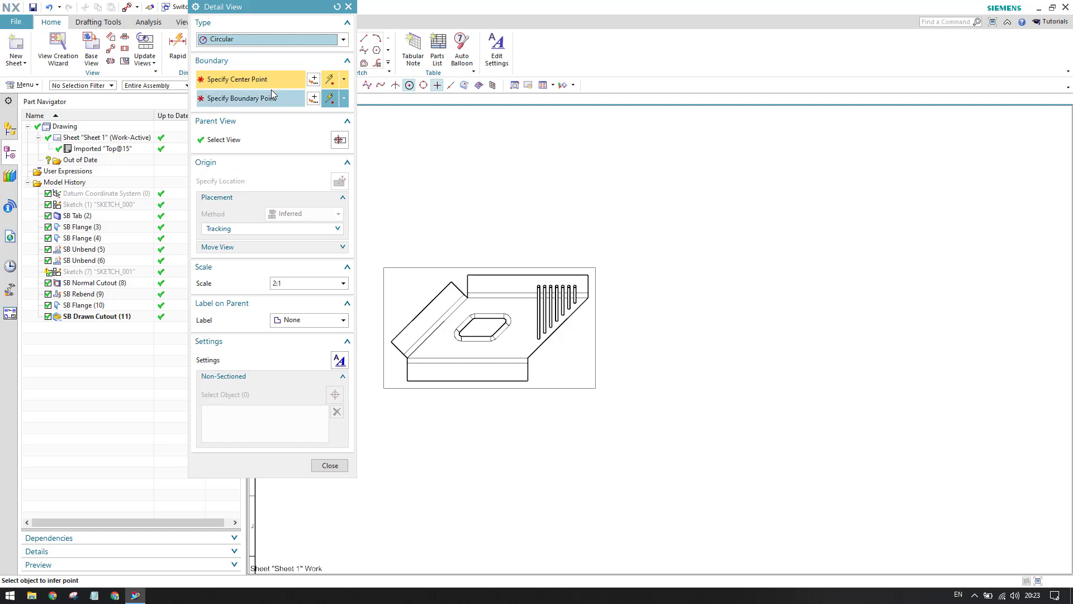
pyautogui.click(280, 38)
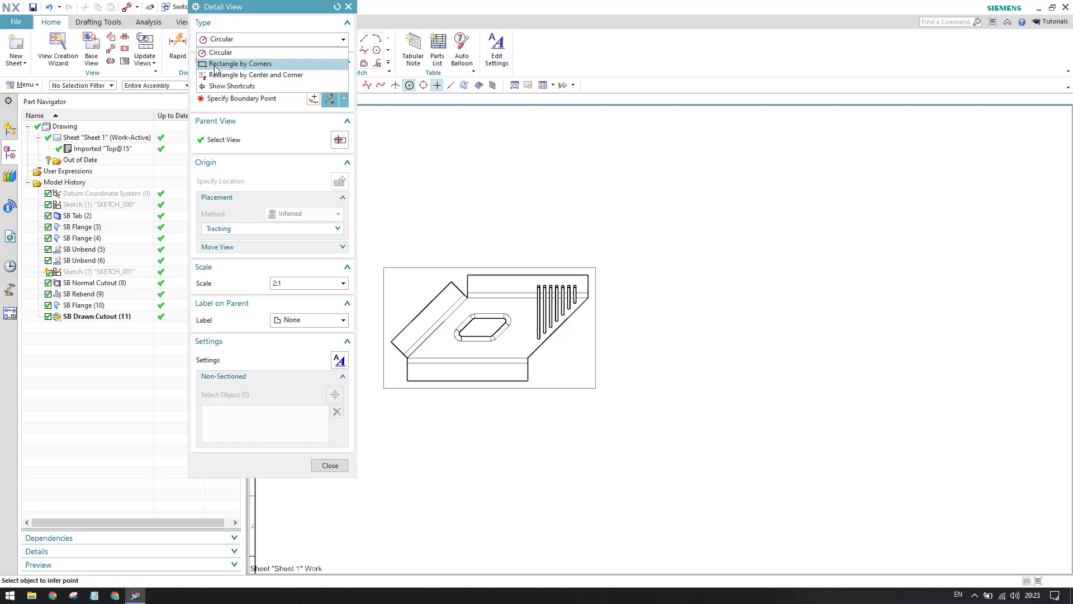
pyautogui.click(248, 53)
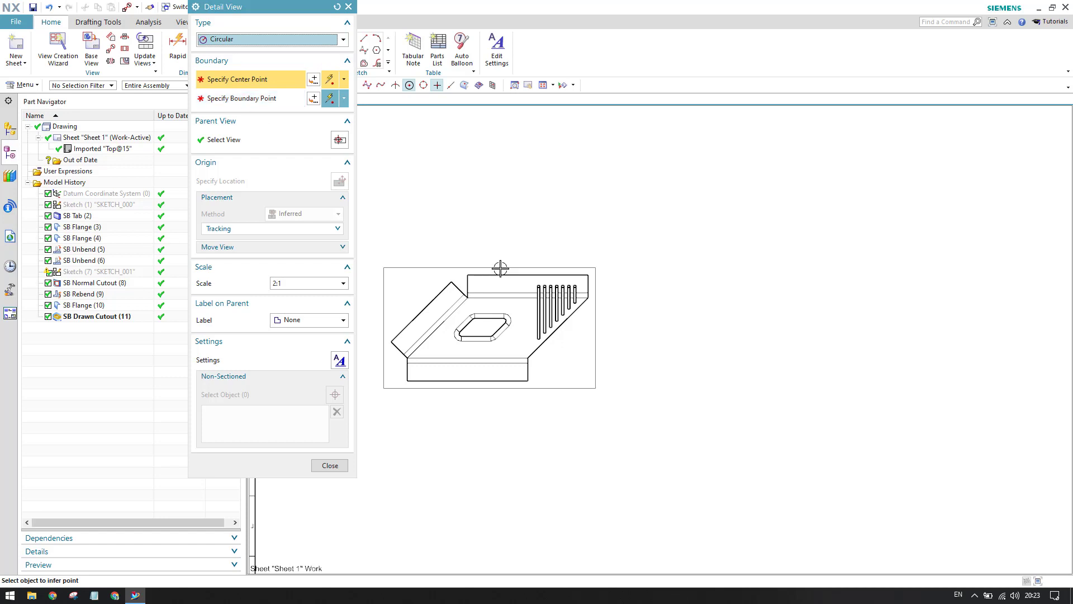
# Step: Draw the detail circle centred on the slot crossing, sized to enclose the slotted corner
pyautogui.scroll(5, 550, 330)
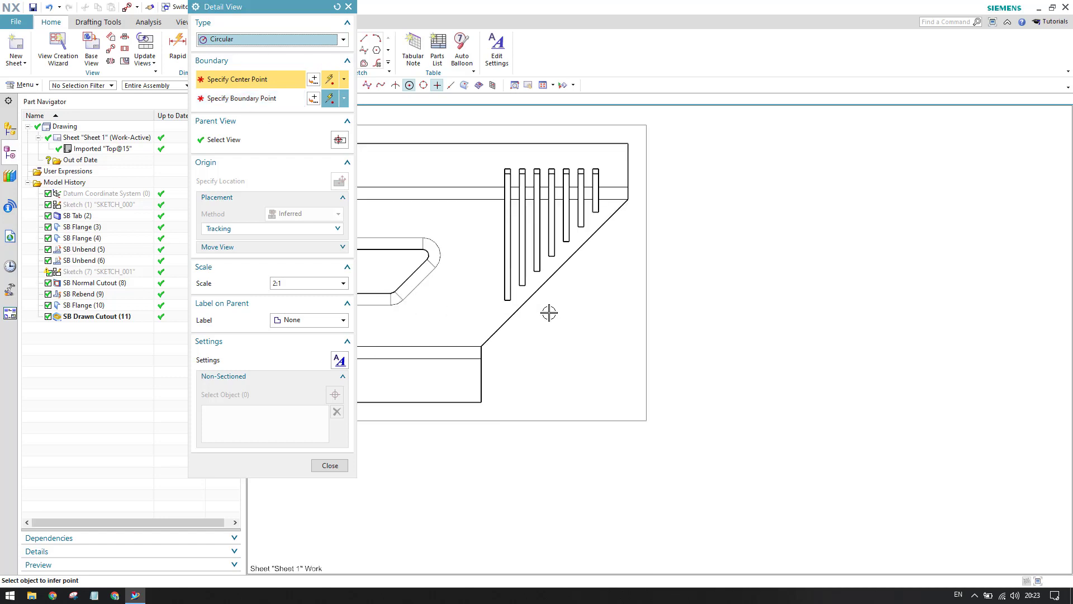
pyautogui.scroll(-3, 571, 321)
pyautogui.scroll(3, 546, 273)
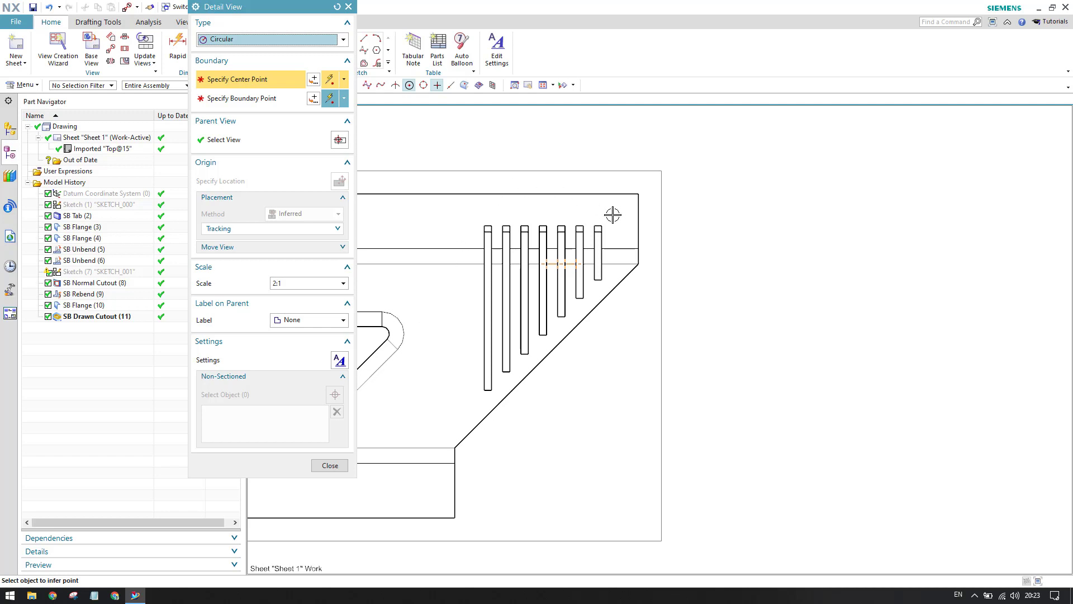
pyautogui.click(546, 264)
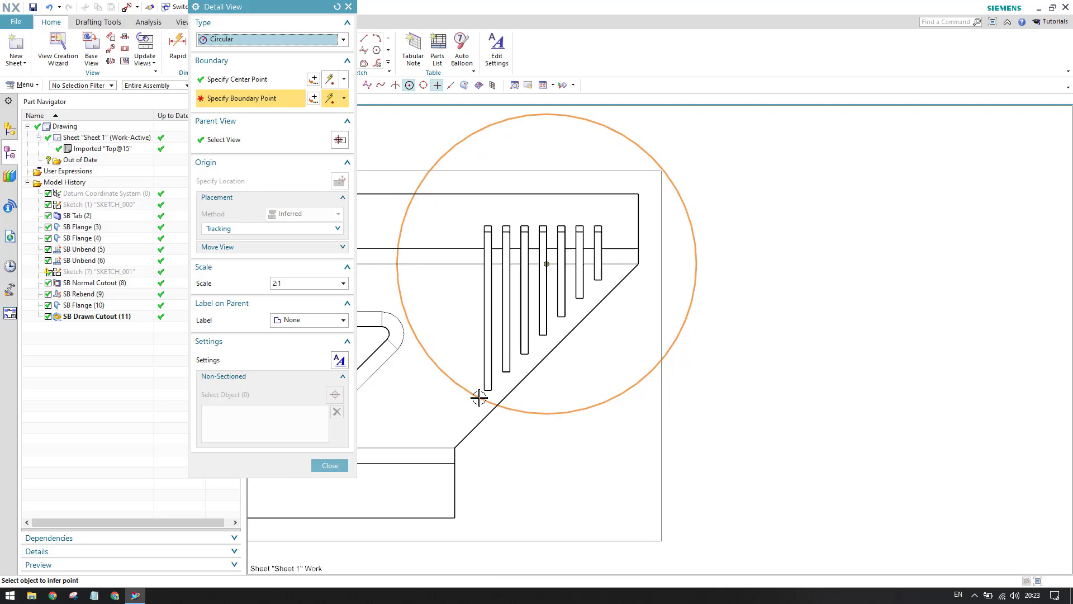
pyautogui.click(479, 397)
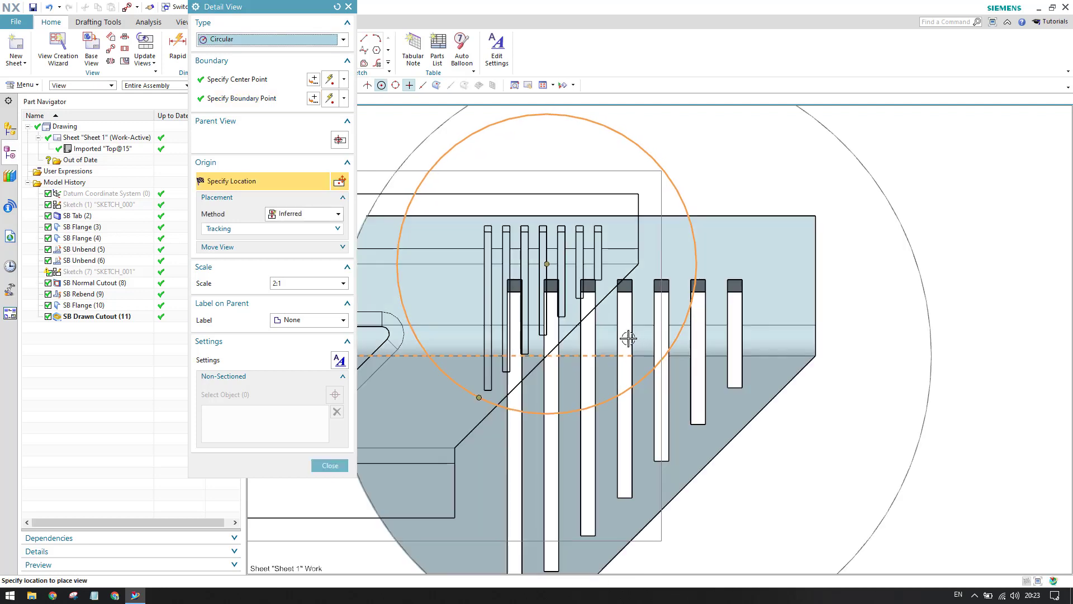
pyautogui.scroll(-4, 488, 254)
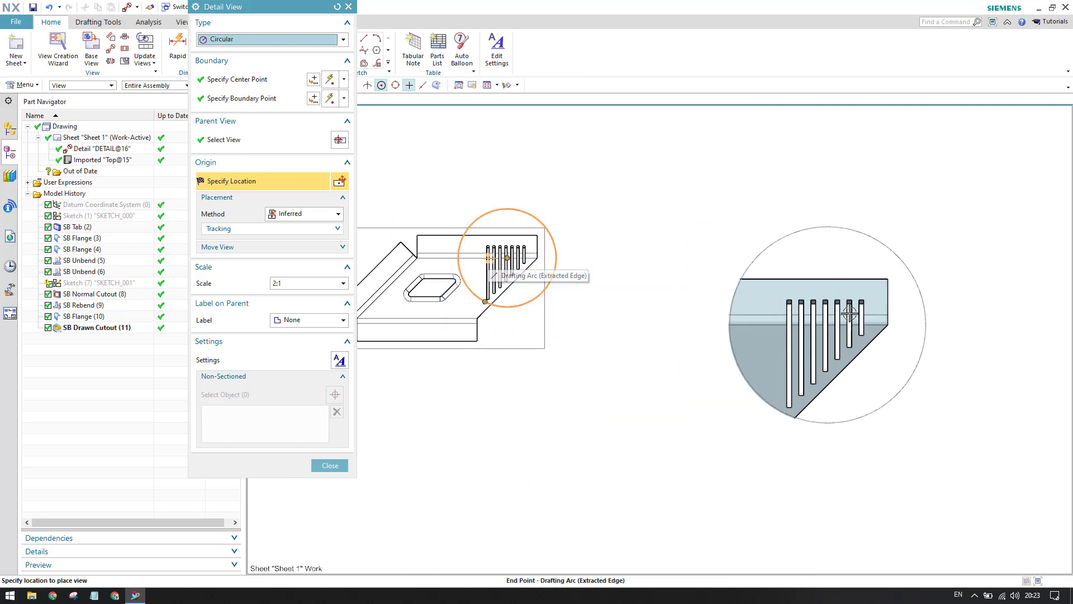
# Step: Keep the Inferred placement method in the Detail View dialog
pyautogui.click(288, 214)
pyautogui.click(287, 215)
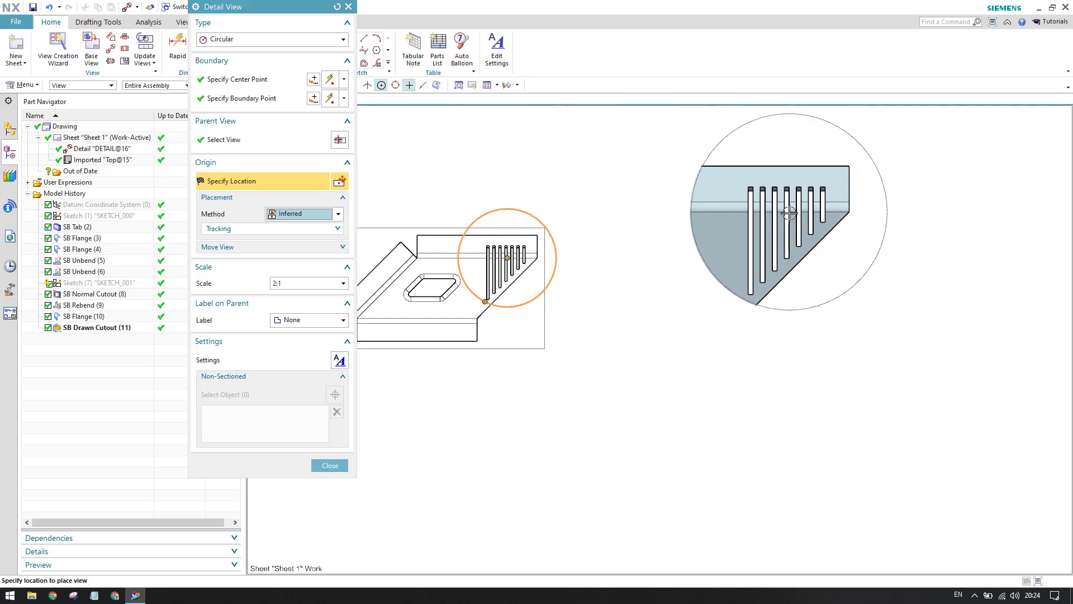
pyautogui.scroll(2, 783, 221)
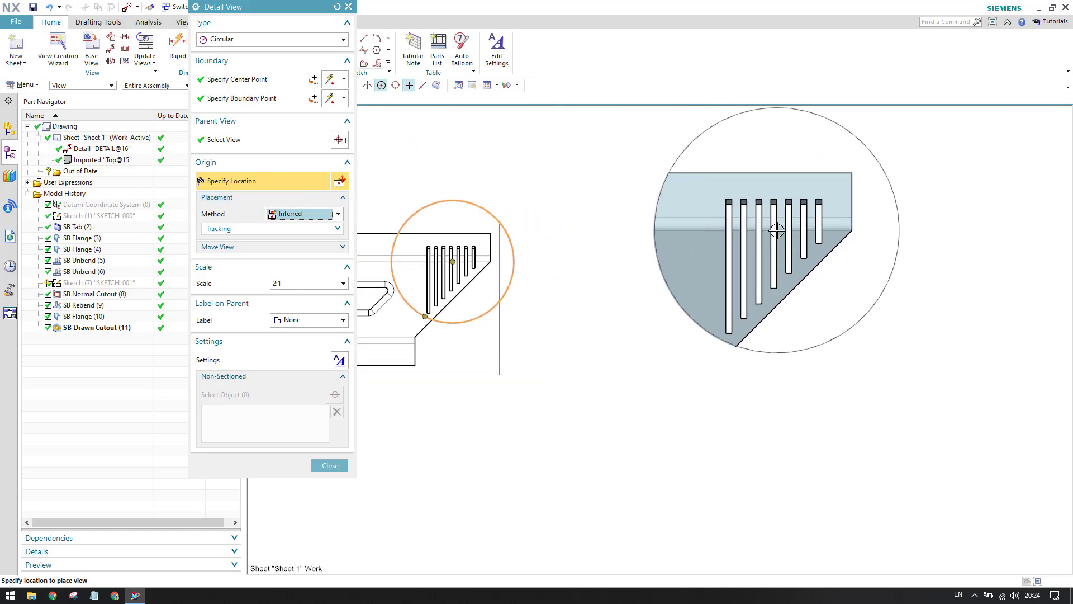
pyautogui.scroll(-1, 777, 230)
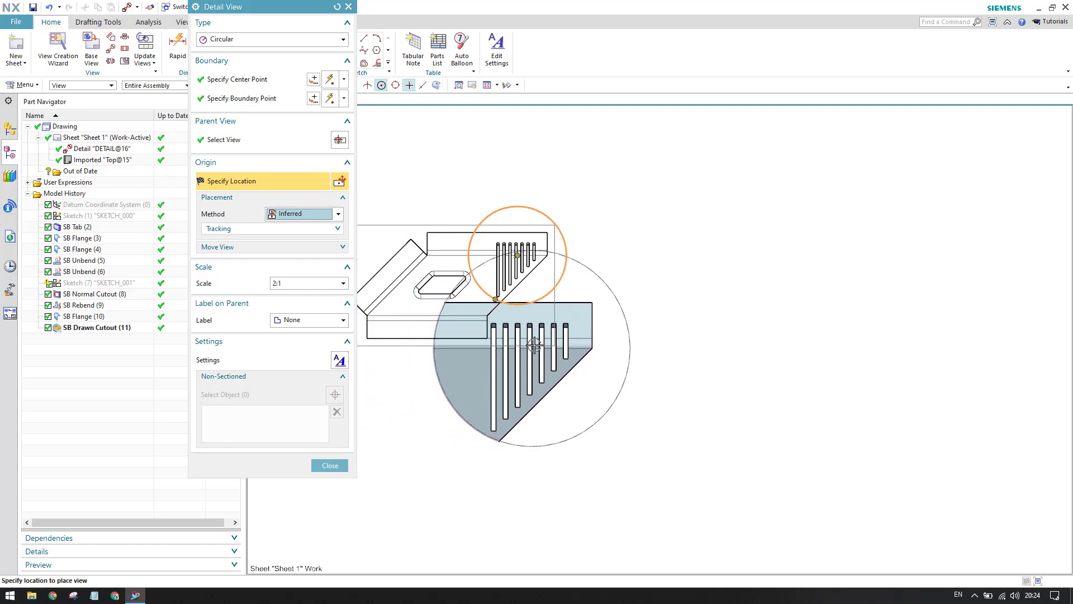
# Step: Set the detail scale to 2:1 and place Detail A right of the top view
pyautogui.click(300, 284)
pyautogui.click(292, 324)
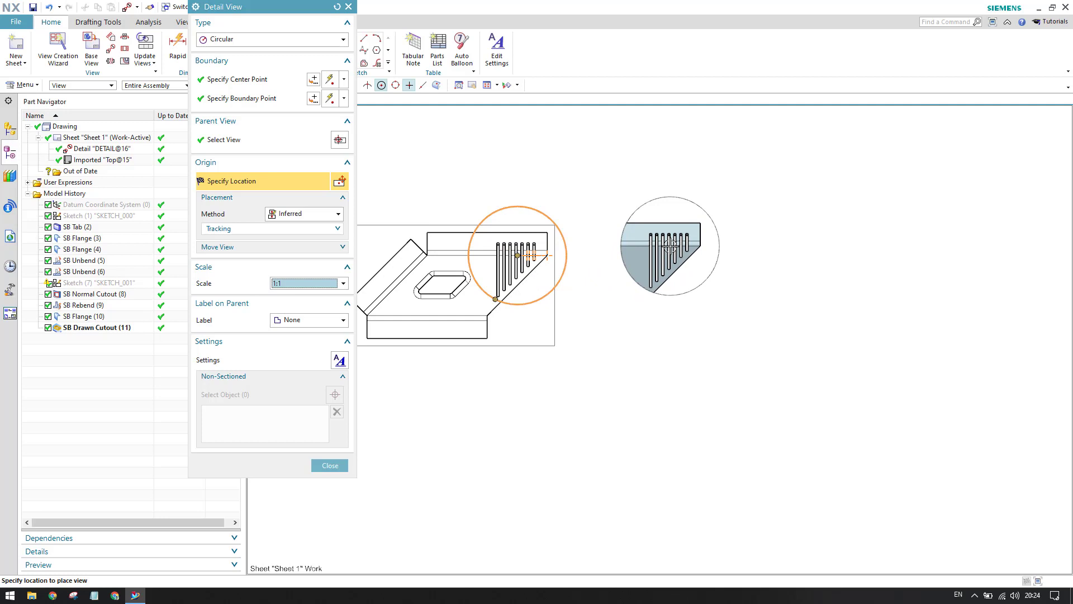
pyautogui.click(299, 283)
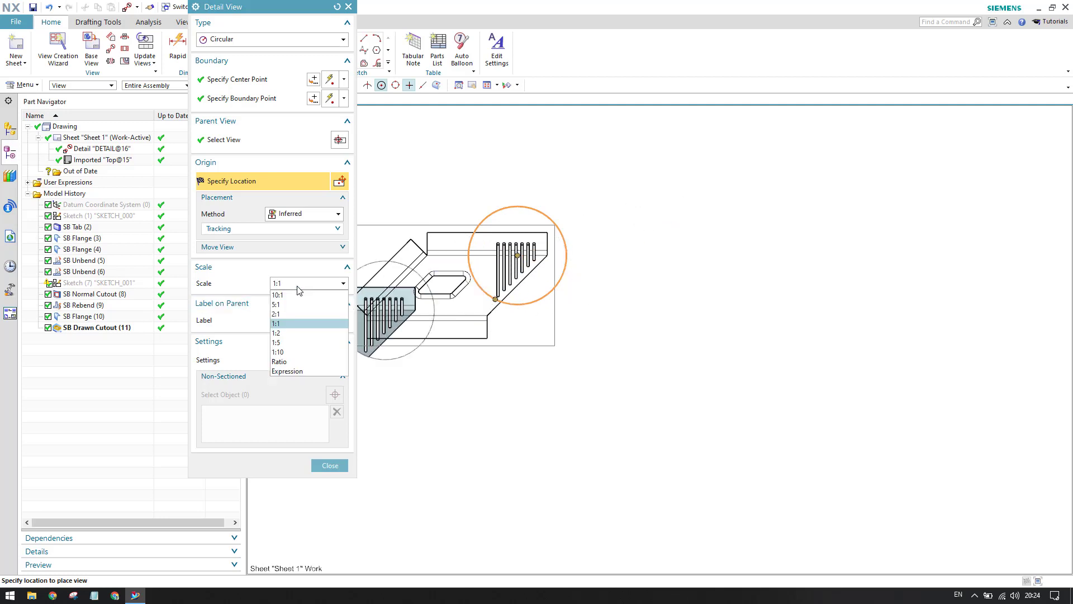
pyautogui.click(292, 314)
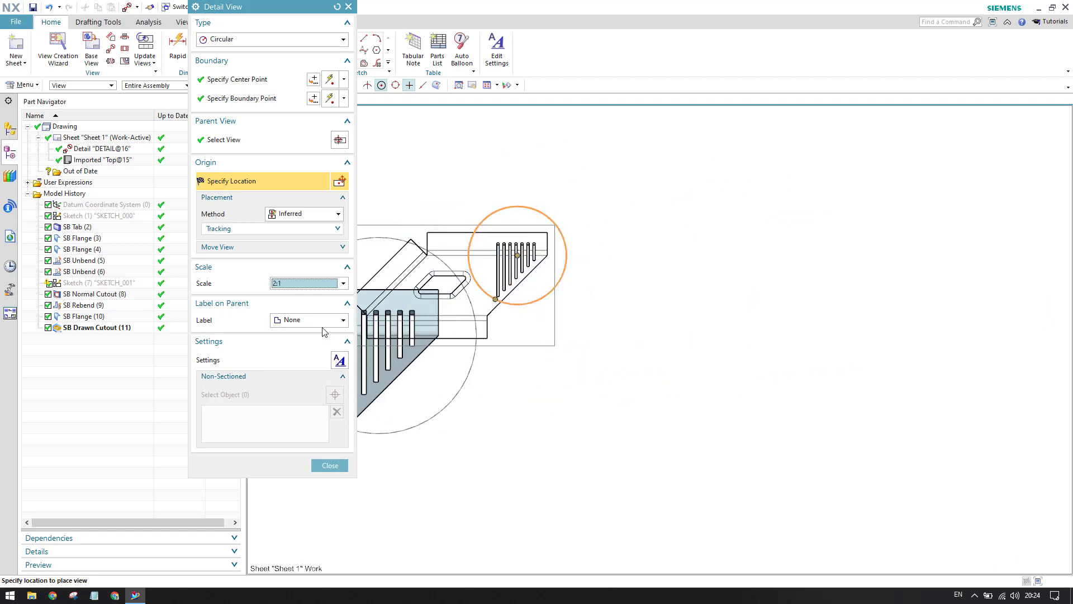
pyautogui.click(804, 272)
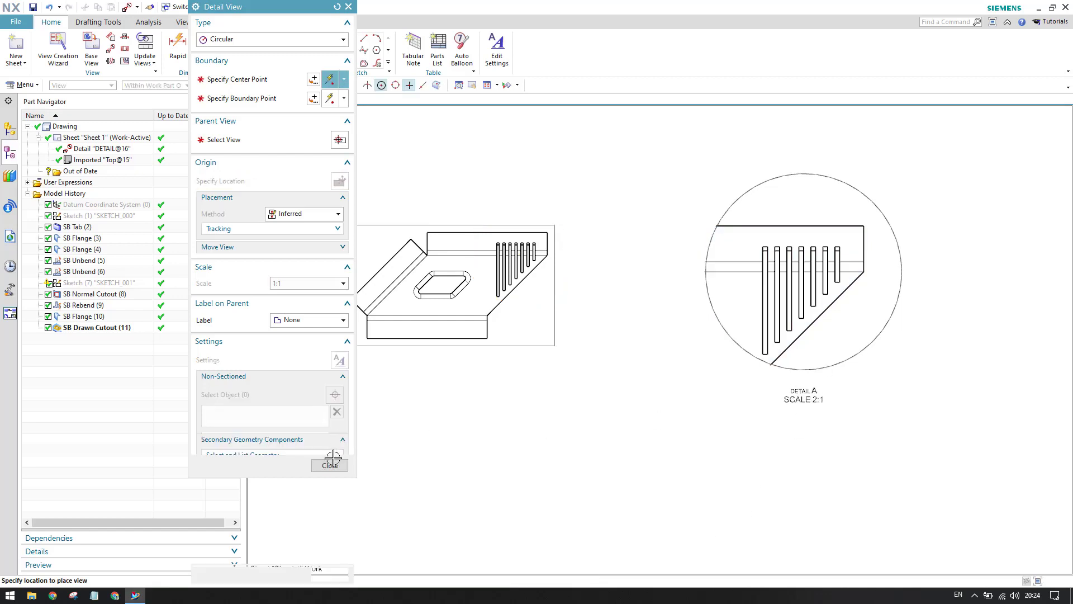
# Step: Close the Detail View dialog and select Detail A to bring up its view options
pyautogui.click(340, 574)
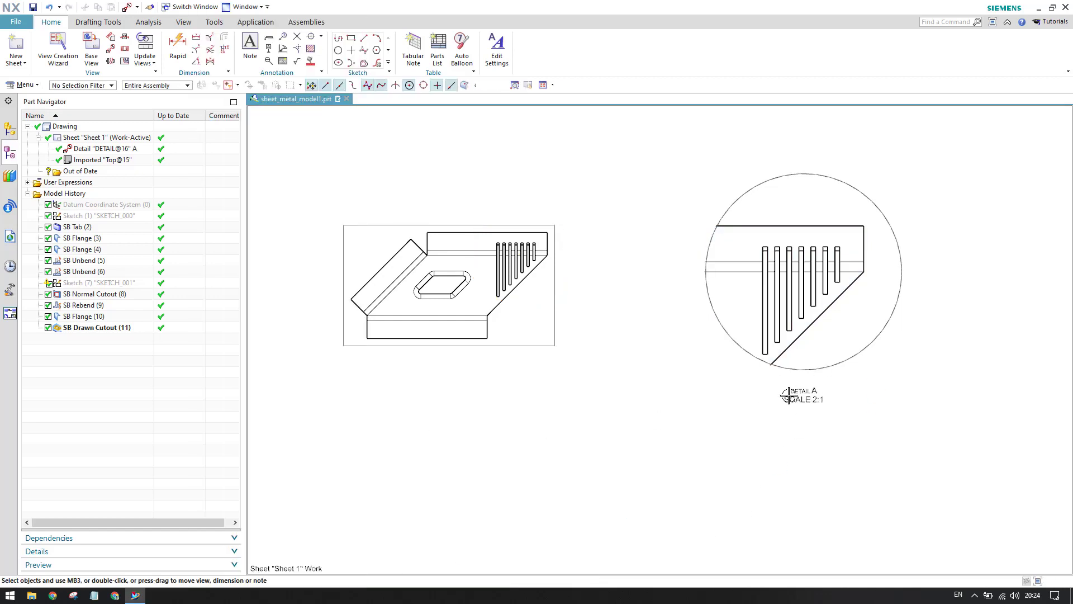
pyautogui.click(829, 398)
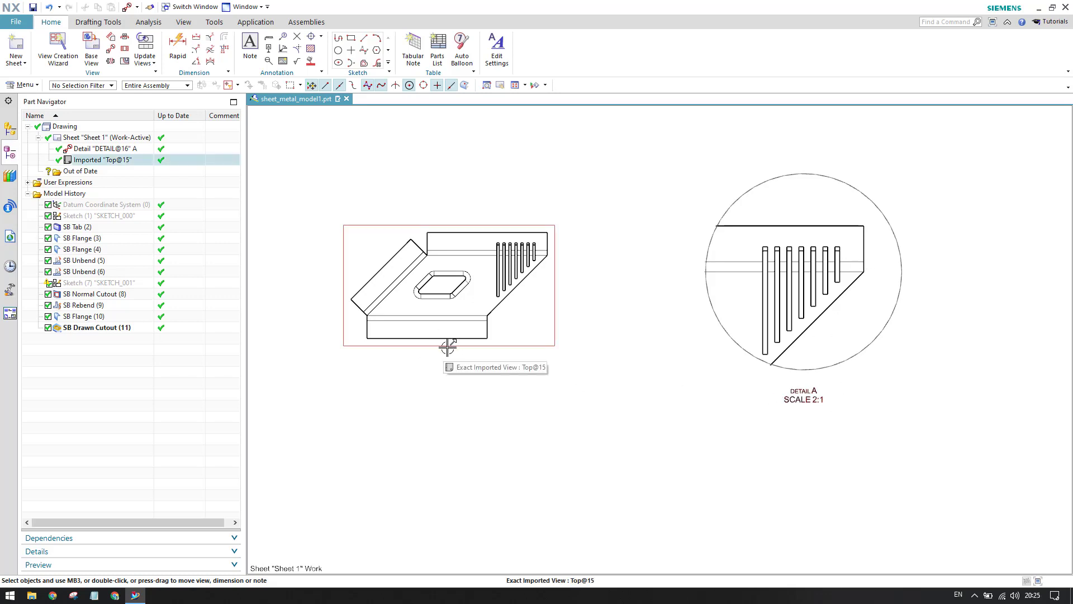
pyautogui.rightClick(749, 355)
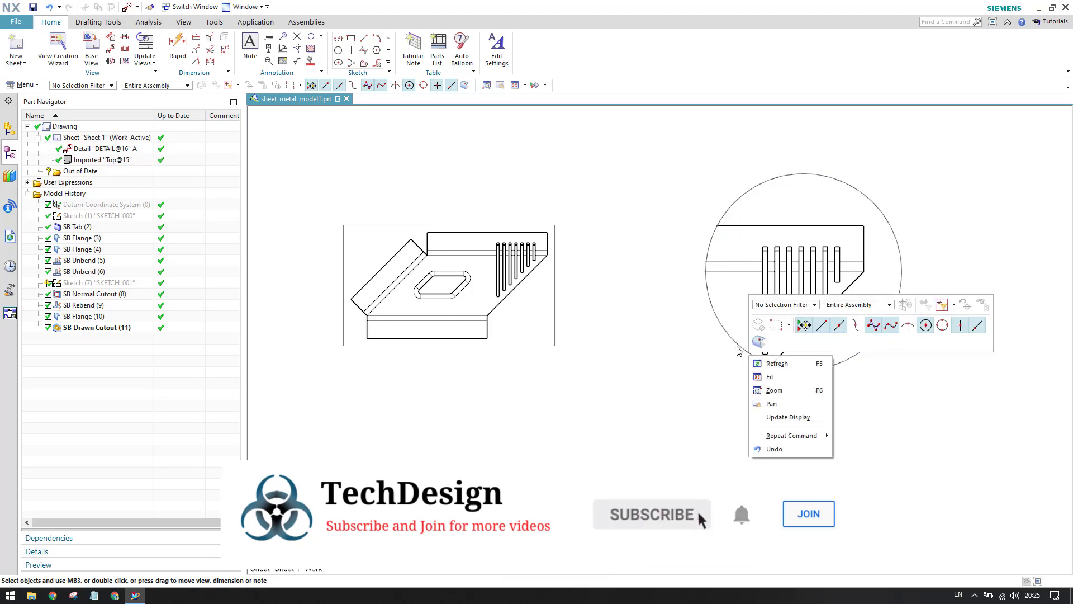
pyautogui.rightClick(738, 346)
pyautogui.rightClick(737, 347)
pyautogui.rightClick(738, 345)
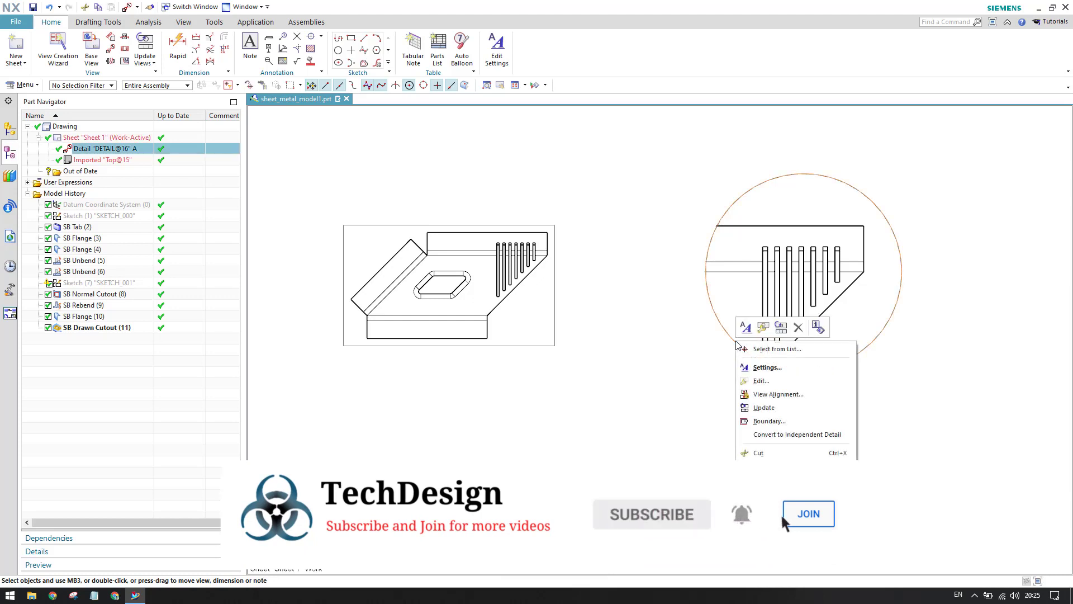
pyautogui.click(756, 382)
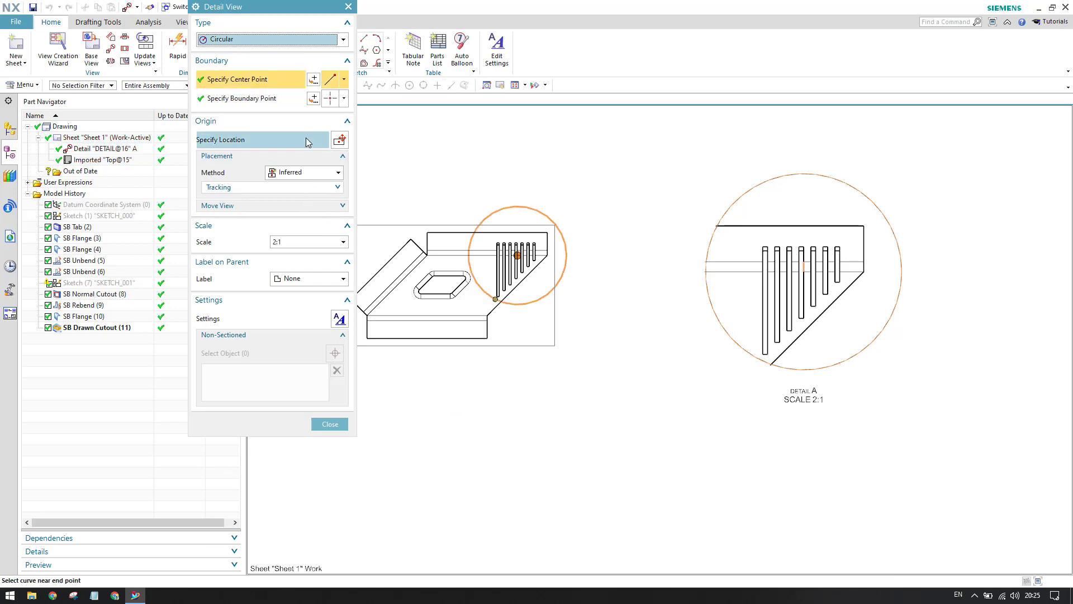
pyautogui.scroll(1, 538, 335)
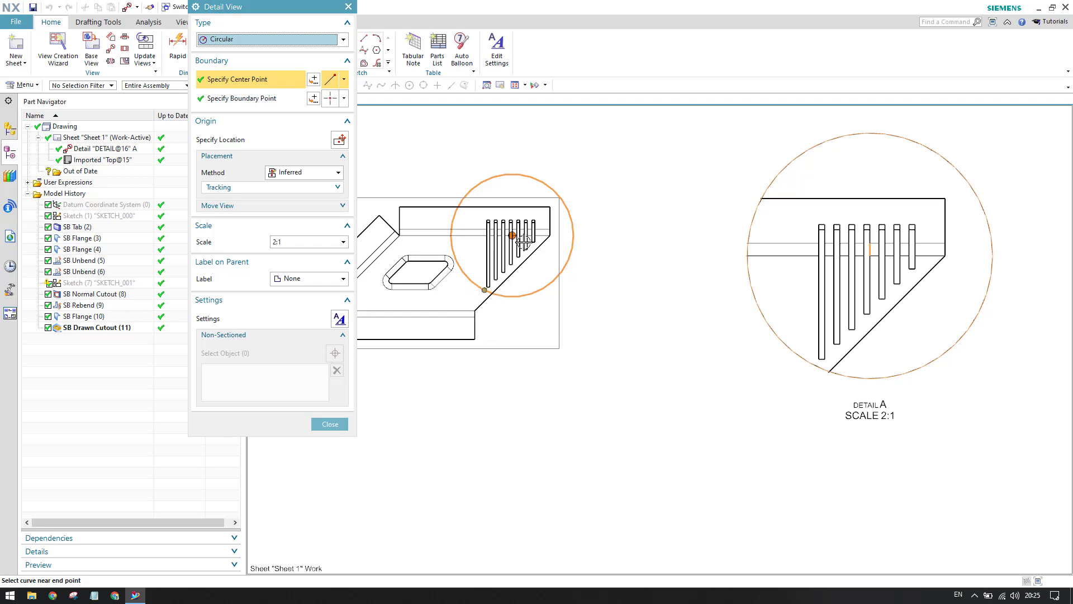
pyautogui.scroll(2, 489, 277)
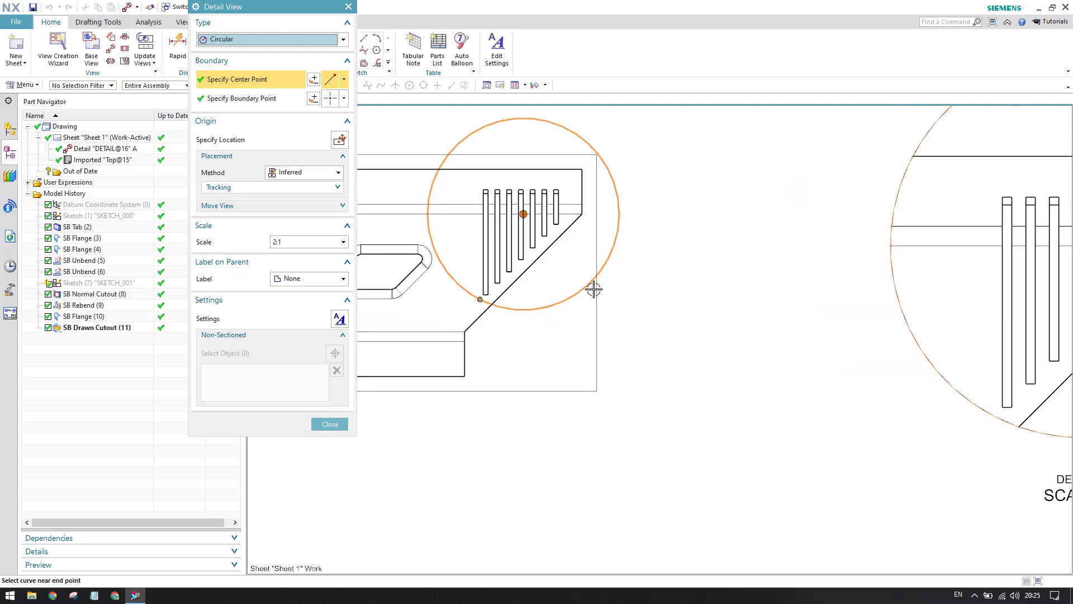
pyautogui.scroll(-1, 593, 289)
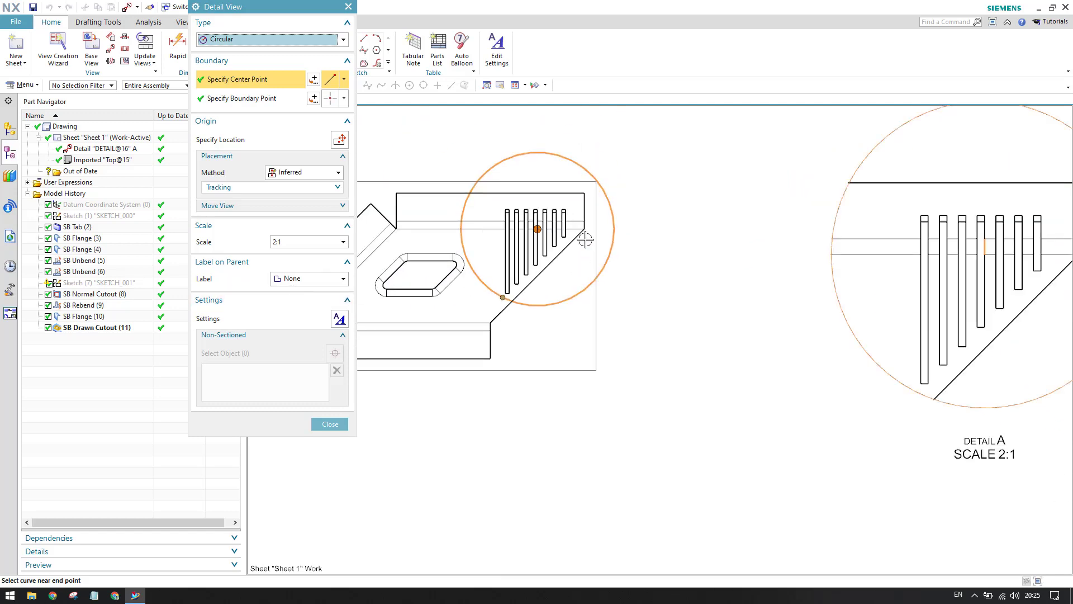
pyautogui.click(324, 426)
pyautogui.scroll(-2, 494, 187)
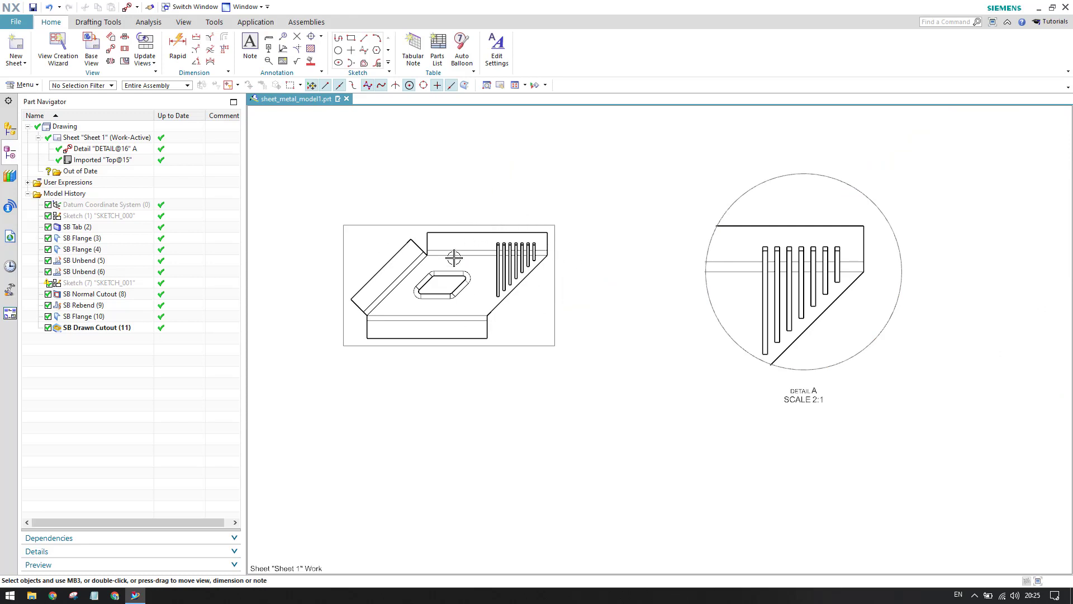
pyautogui.rightClick(739, 345)
# Step: Edit Detail A, set its Label on Parent style to Circle, and close
pyautogui.click(721, 369)
pyautogui.click(738, 343)
pyautogui.rightClick(738, 343)
pyautogui.click(766, 384)
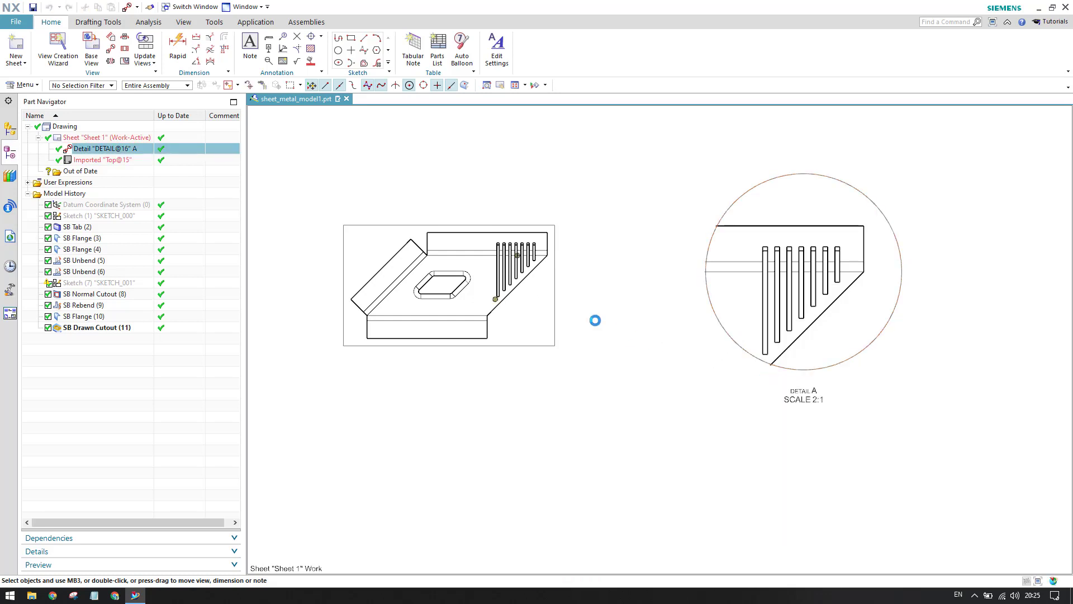
pyautogui.click(302, 280)
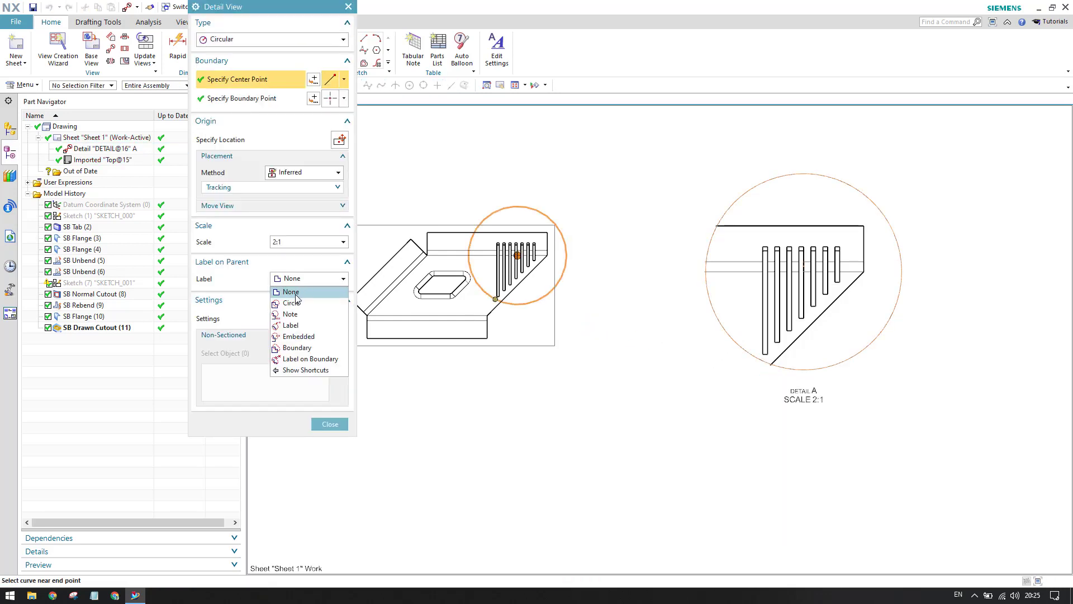
pyautogui.click(296, 304)
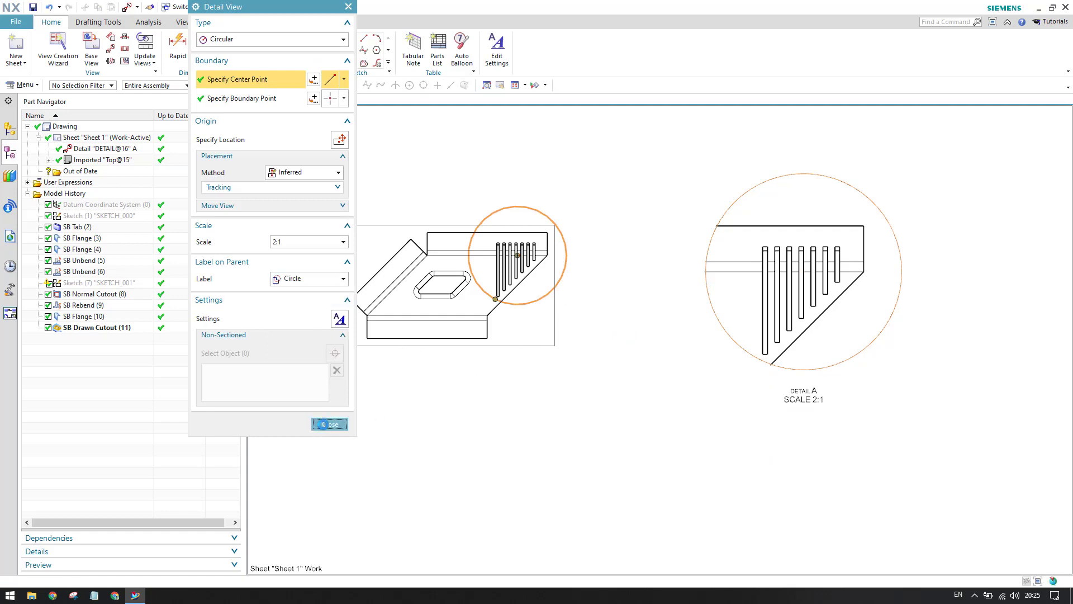
pyautogui.click(330, 424)
# Step: Reopen the Detail A edit and change Label on Parent to Label, then Embedded
pyautogui.scroll(3, 511, 228)
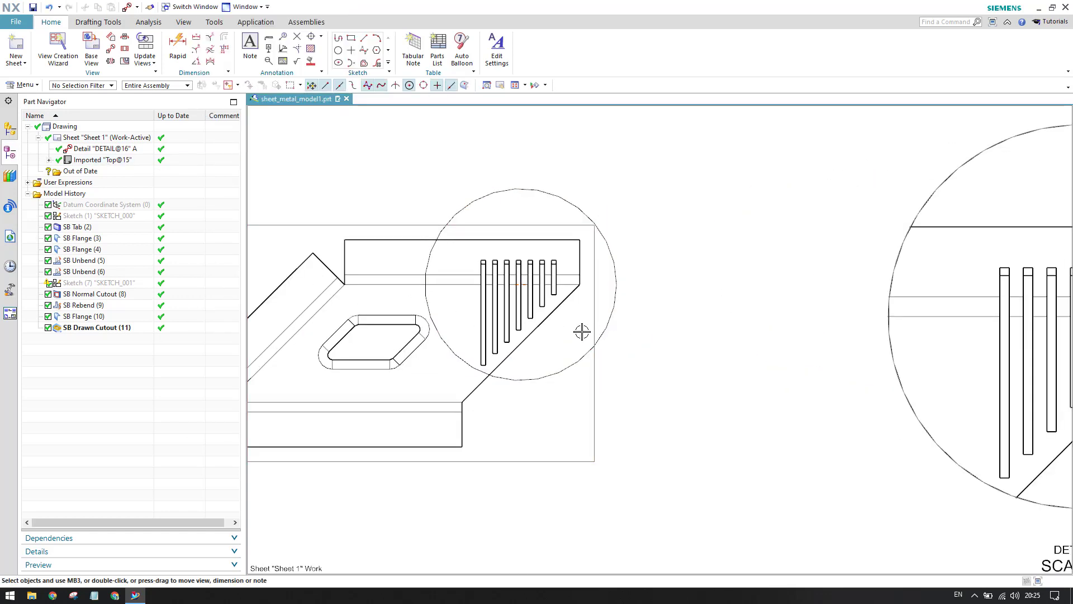
pyautogui.scroll(-2, 582, 332)
pyautogui.rightClick(819, 403)
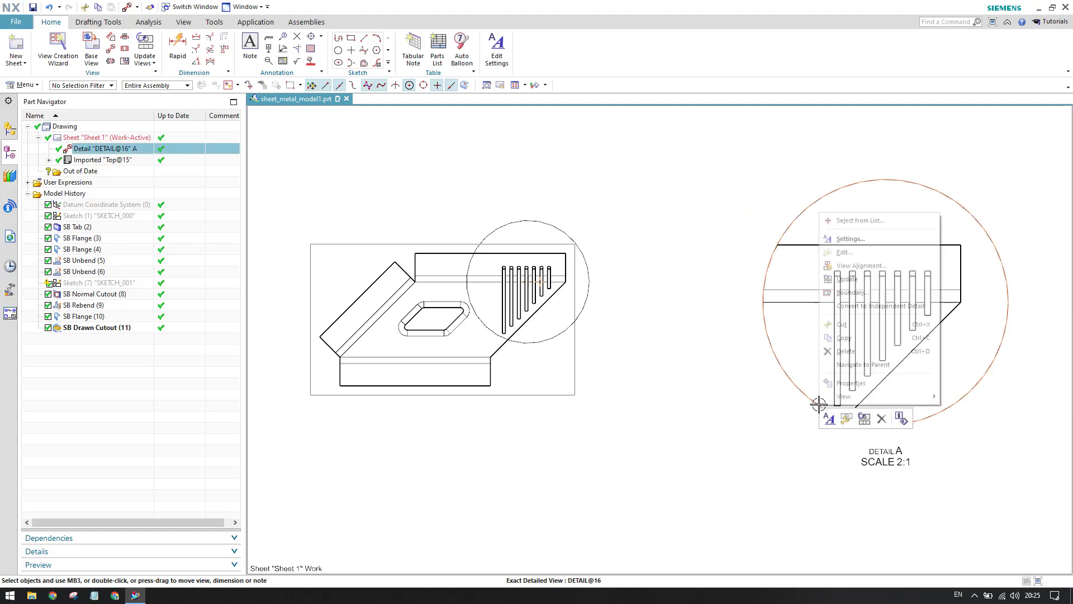
pyautogui.click(844, 251)
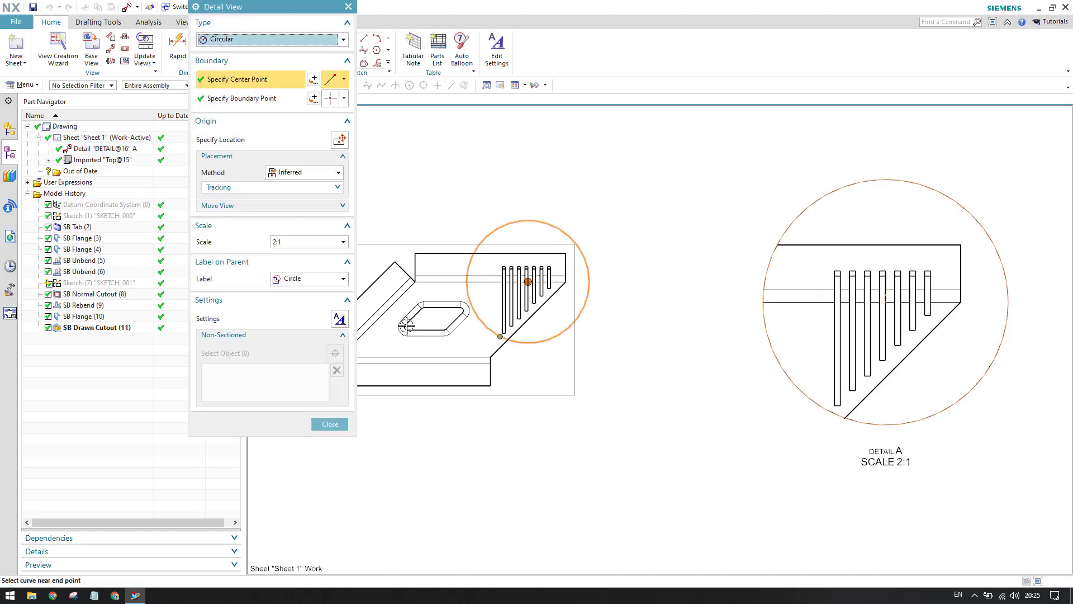
pyautogui.click(320, 279)
pyautogui.click(309, 326)
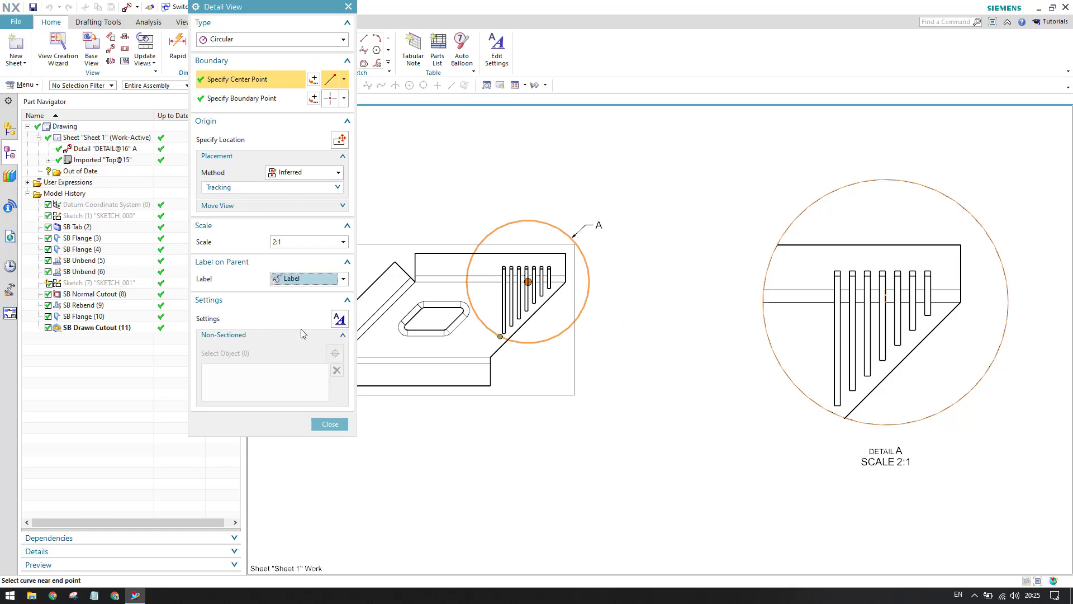
pyautogui.scroll(5, 607, 253)
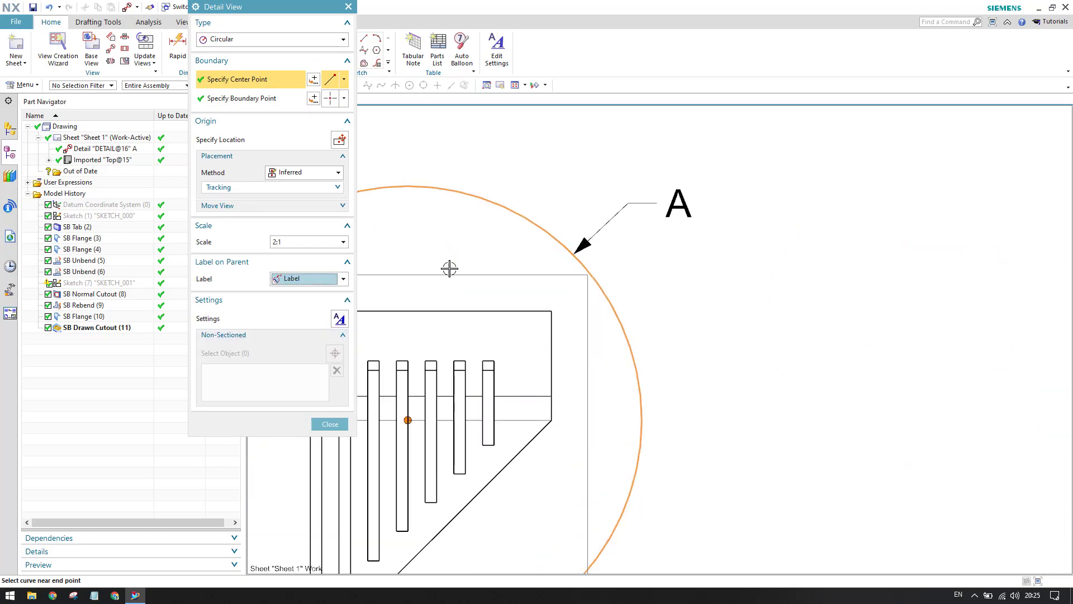
pyautogui.click(331, 280)
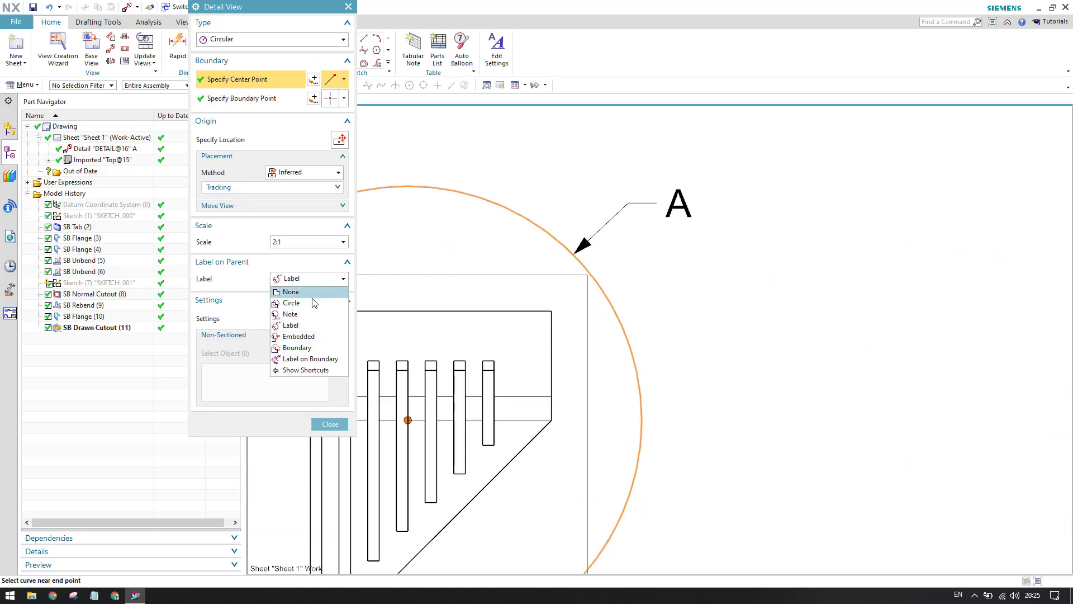
pyautogui.click(303, 337)
# Step: Close the dialog and drag the embedded A label to the circle's top
pyautogui.scroll(2, 618, 293)
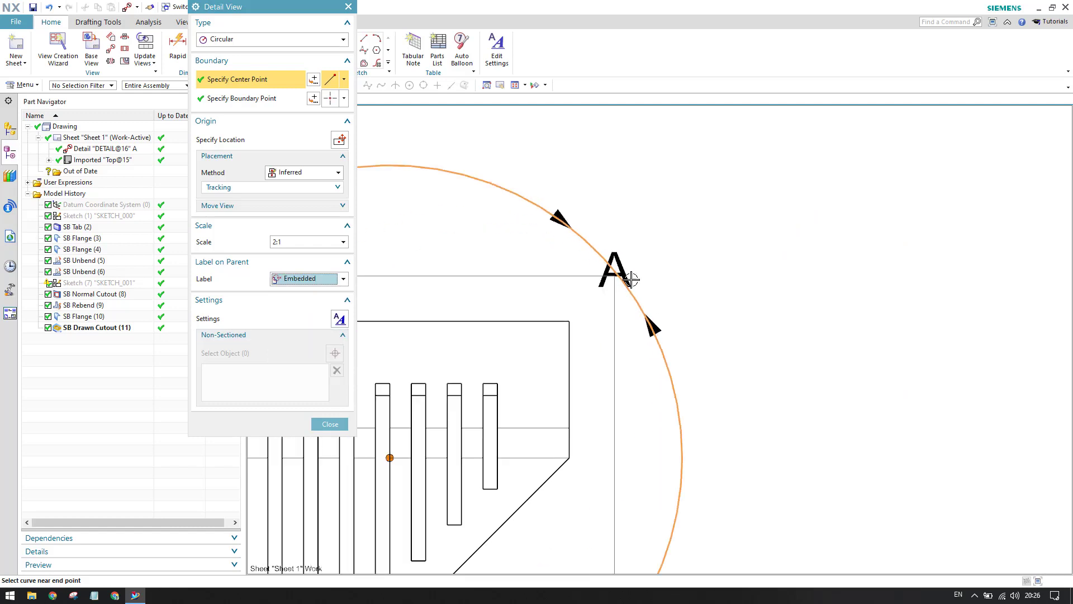
pyautogui.scroll(-3, 628, 282)
pyautogui.scroll(1, 657, 323)
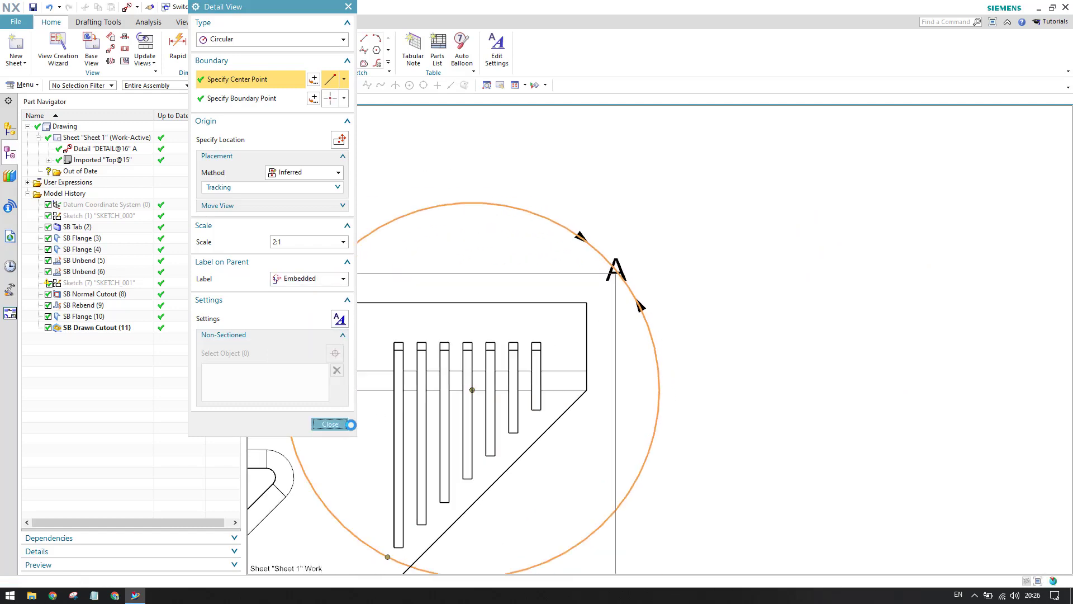
pyautogui.click(336, 424)
pyautogui.scroll(-2, 632, 285)
pyautogui.moveTo(627, 271); pyautogui.dragTo(531, 245)
pyautogui.scroll(-1, 522, 282)
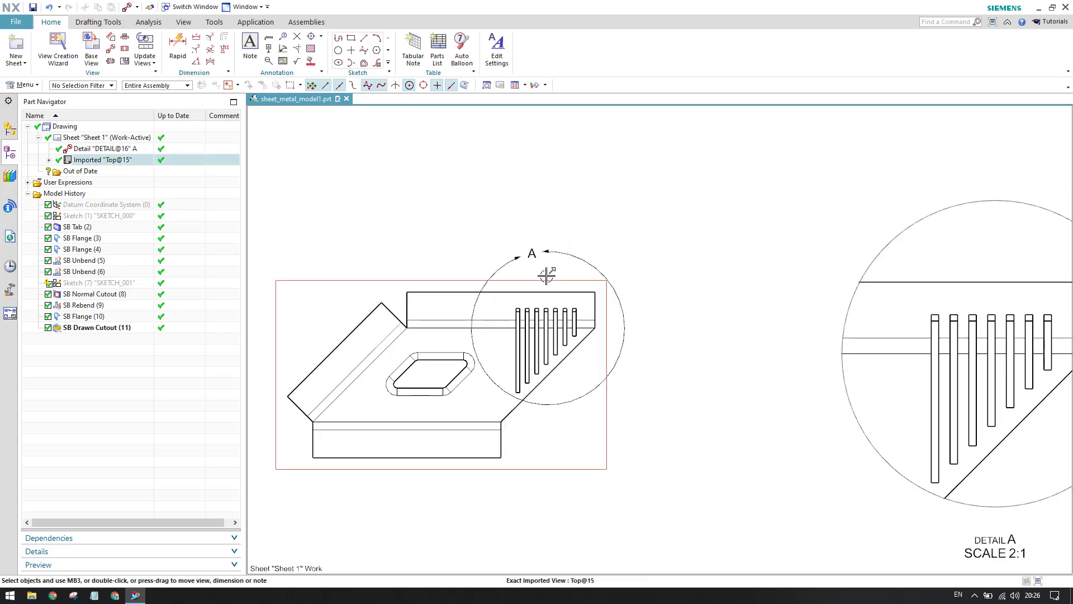
# Step: Edit Detail A again, switching Label on Parent from Embedded back to Label with leader
pyautogui.rightClick(851, 401)
pyautogui.click(878, 248)
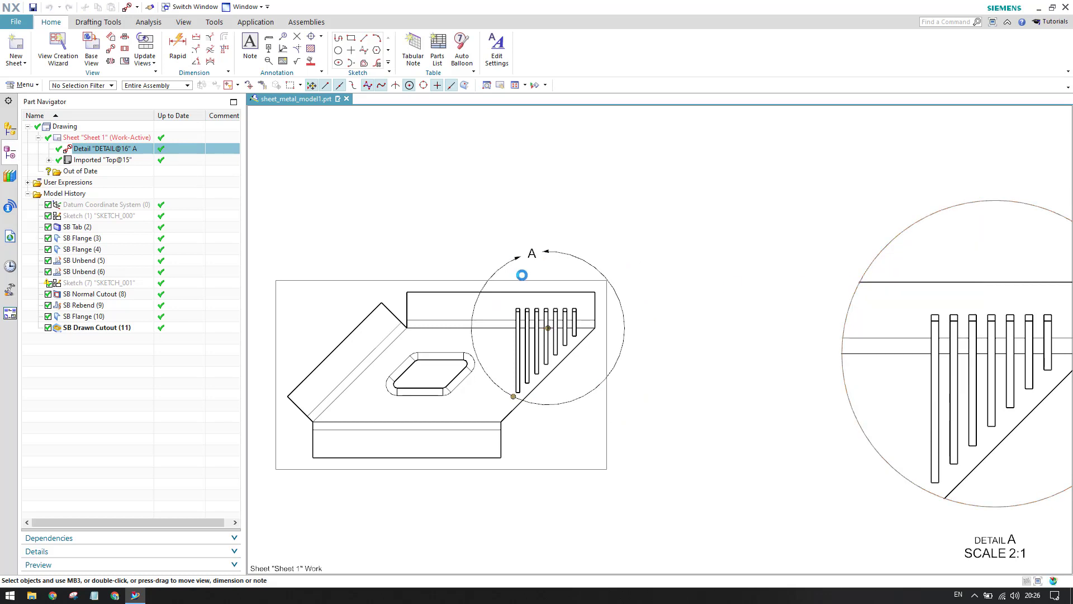
pyautogui.click(310, 279)
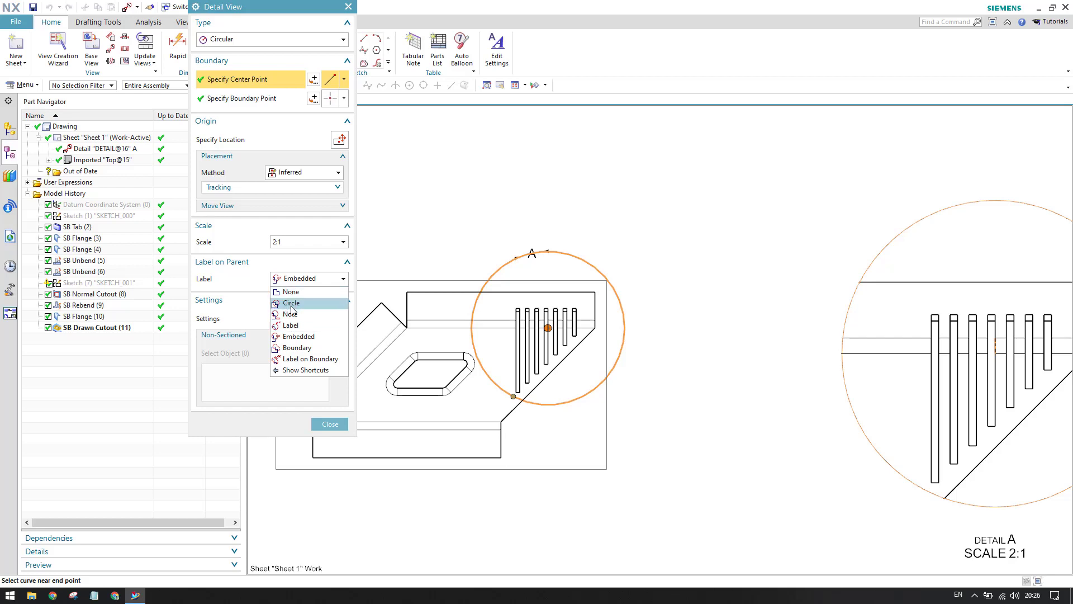
pyautogui.click(291, 325)
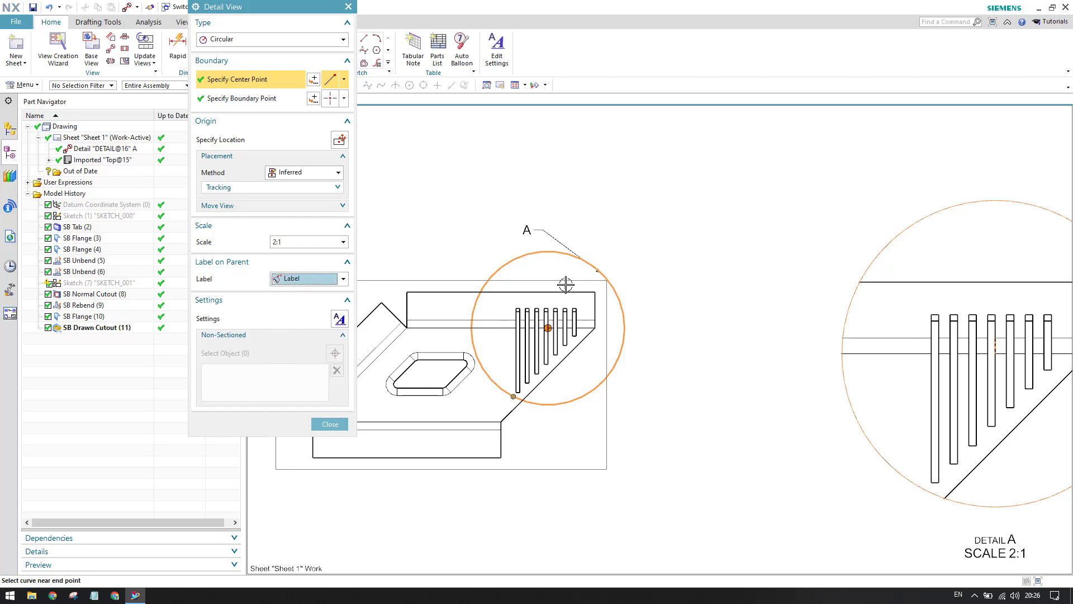
pyautogui.scroll(5, 553, 240)
pyautogui.scroll(-5, 559, 243)
pyautogui.scroll(3, 587, 347)
pyautogui.scroll(-2, 564, 341)
pyautogui.scroll(-1, 565, 341)
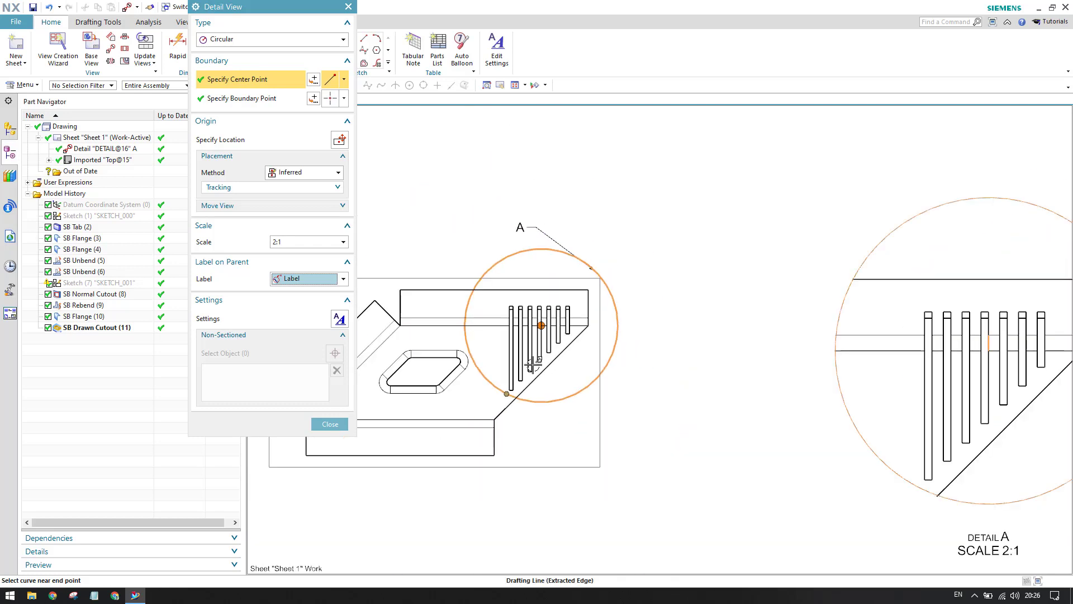
pyautogui.click(333, 426)
pyautogui.scroll(-2, 403, 268)
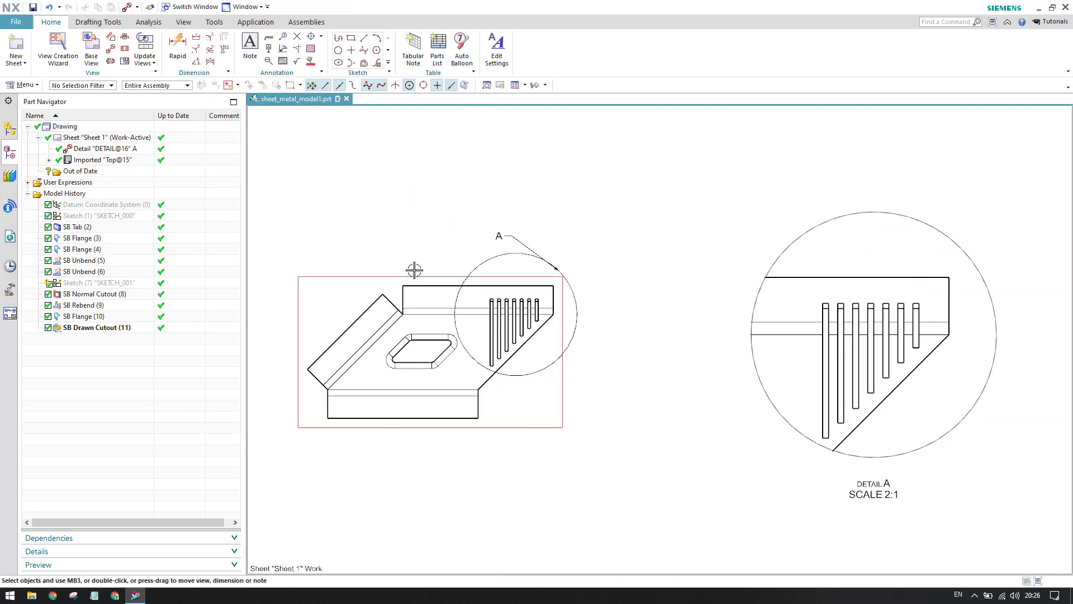
# Step: Move Detail A up and to the left on the sheet
pyautogui.moveTo(708, 379); pyautogui.dragTo(676, 283)
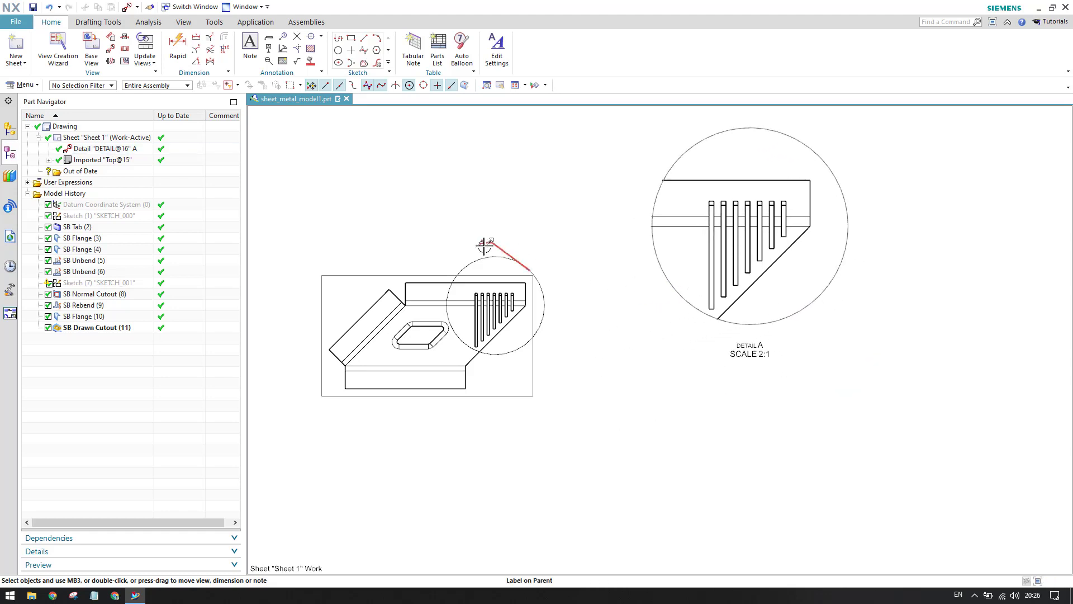
pyautogui.scroll(3, 540, 267)
pyautogui.scroll(1, 540, 267)
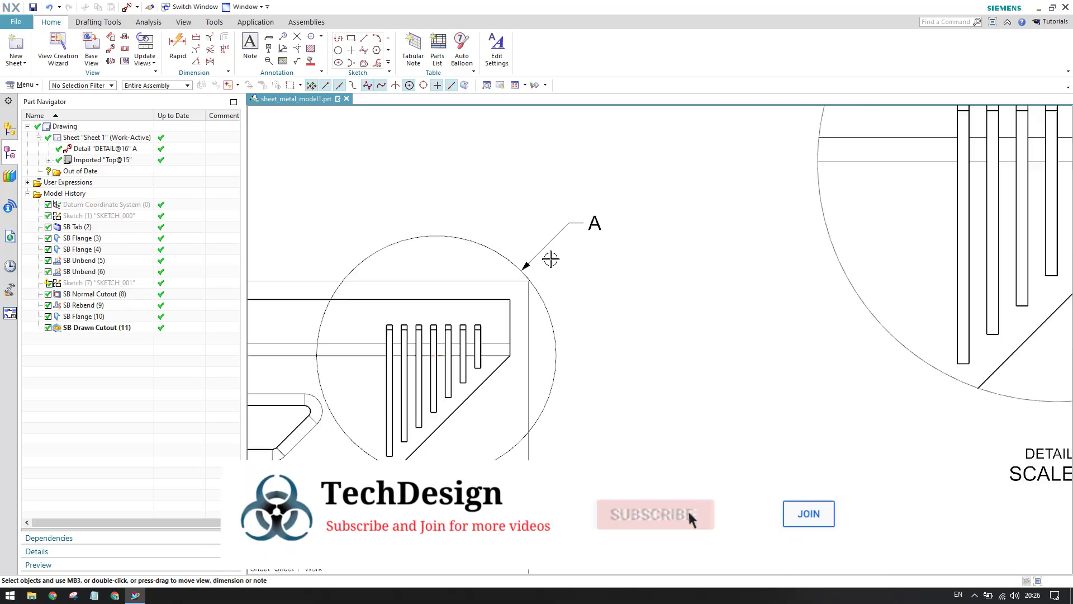
pyautogui.scroll(-3, 551, 259)
# Step: Fit the whole drawing sheet, including the title block, in view
pyautogui.hotkey('ctrl', 'f')
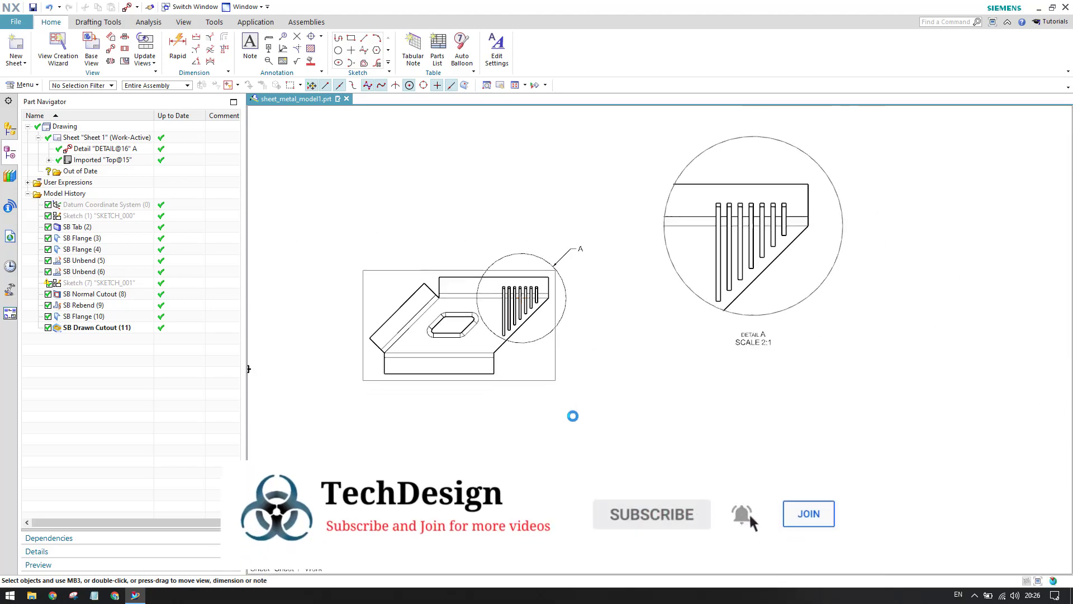
pyautogui.scroll(4, 584, 322)
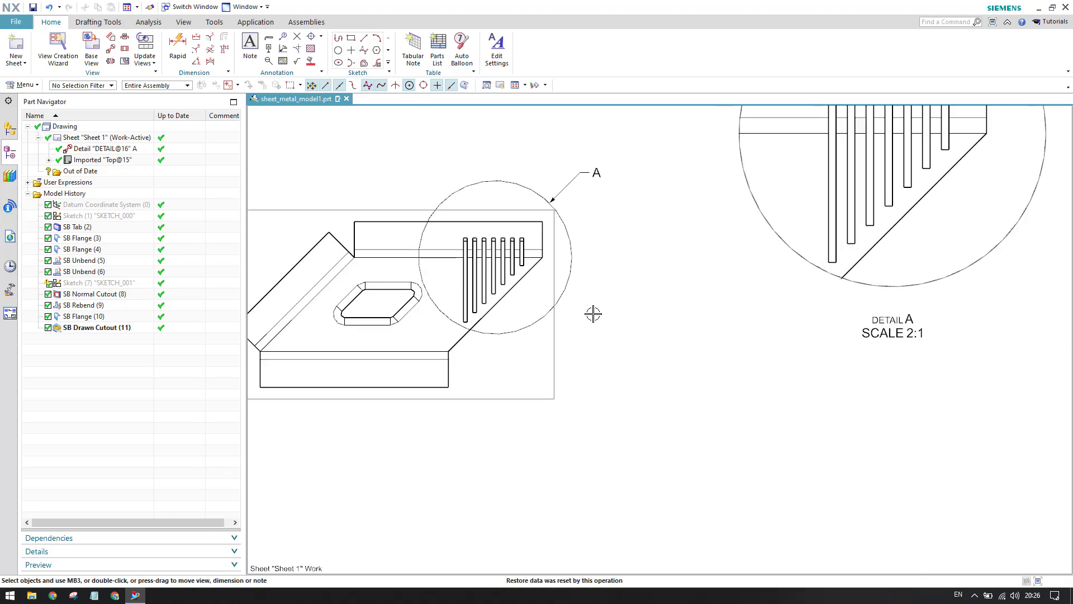
pyautogui.scroll(1, 622, 348)
pyautogui.scroll(-1, 591, 319)
pyautogui.scroll(3, 714, 337)
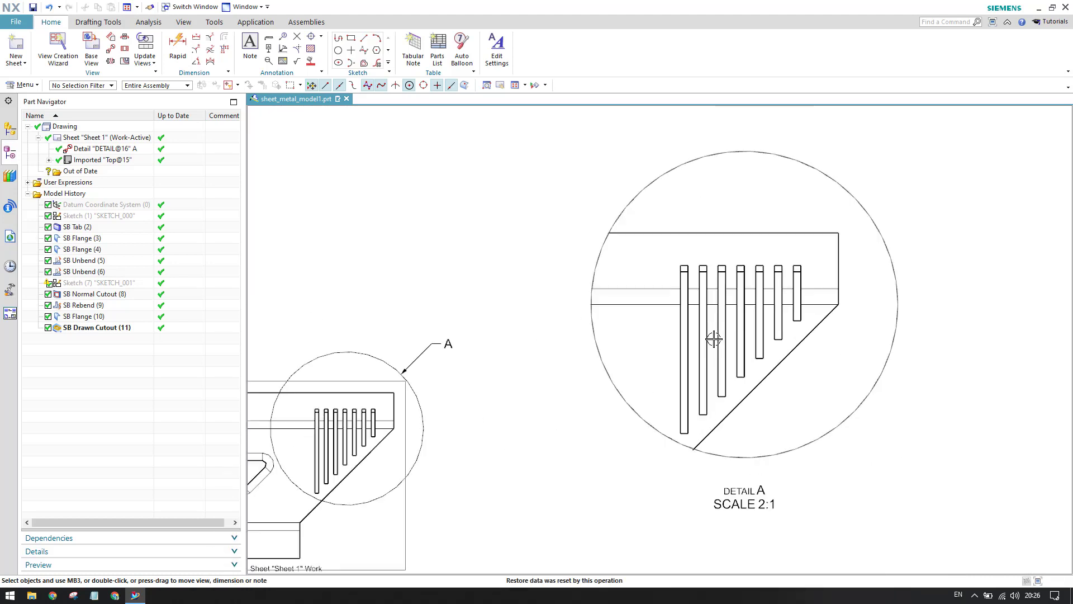
pyautogui.scroll(-3, 569, 377)
pyautogui.scroll(3, 613, 330)
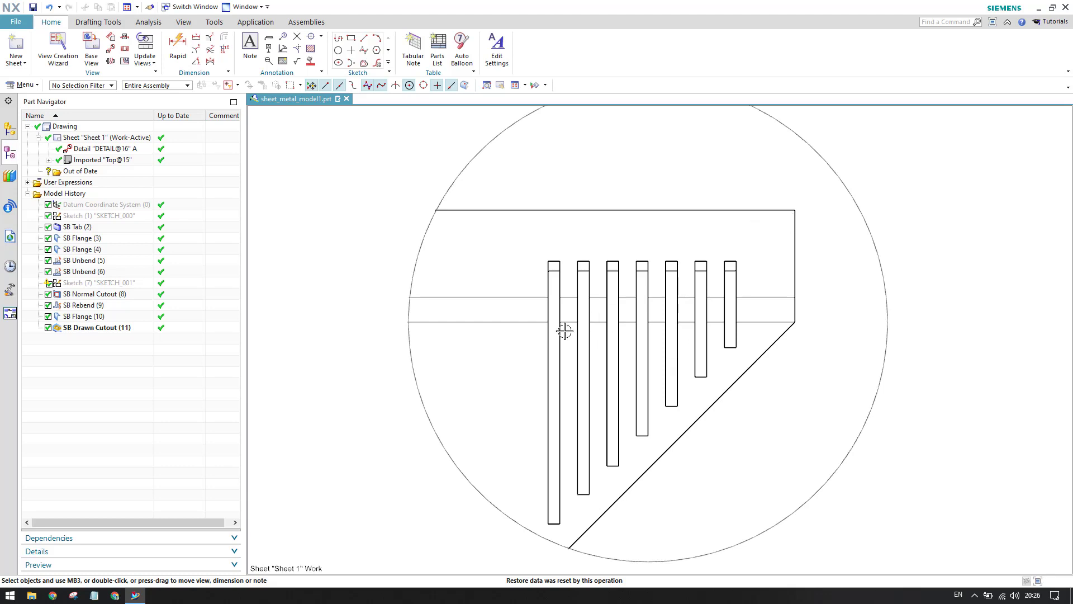
pyautogui.scroll(-3, 663, 361)
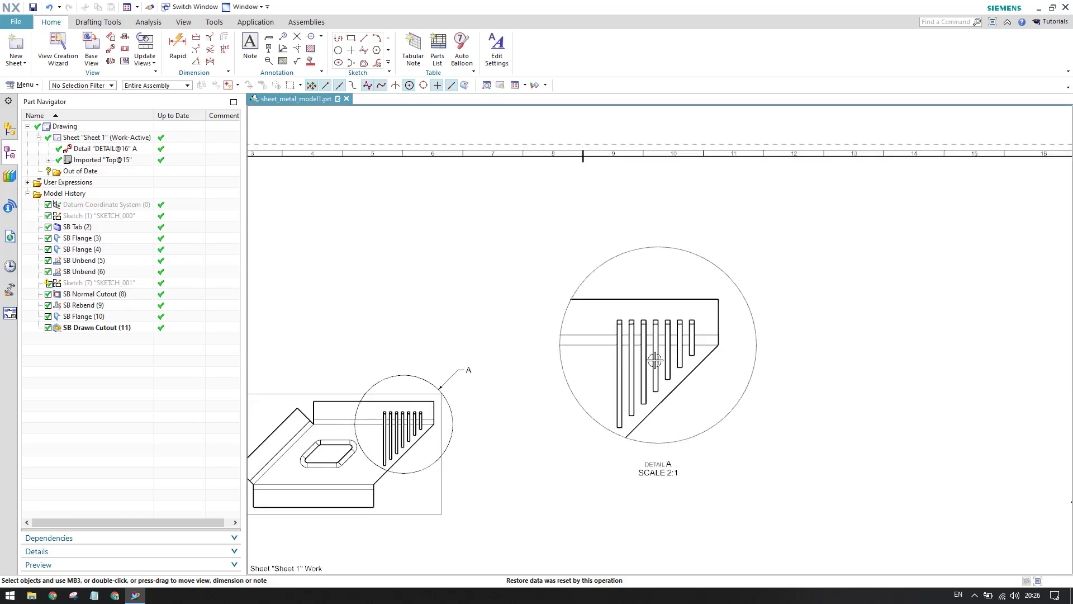
pyautogui.scroll(-5, 537, 270)
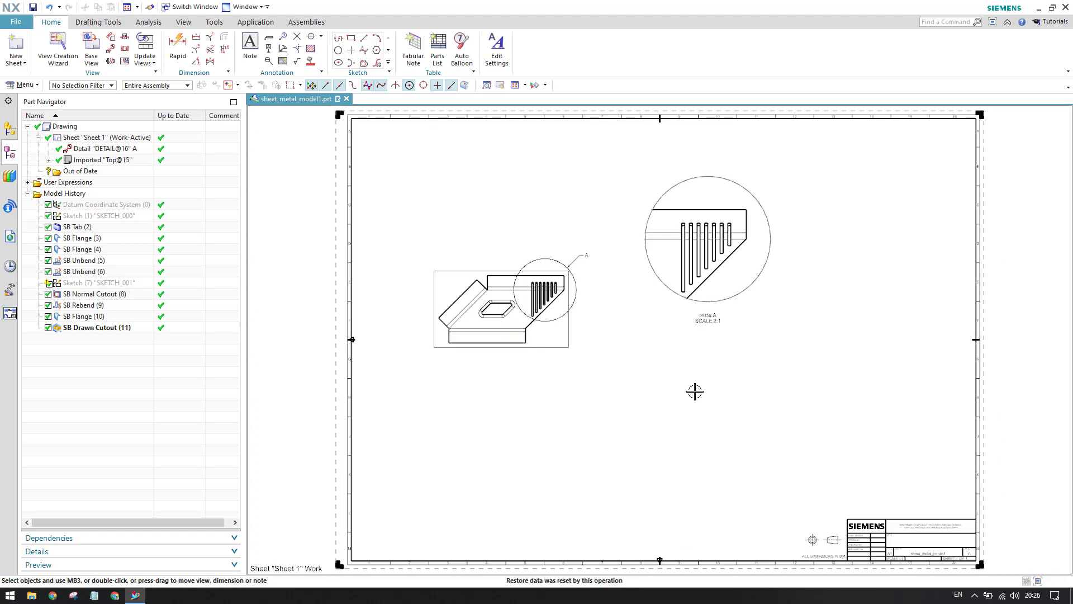